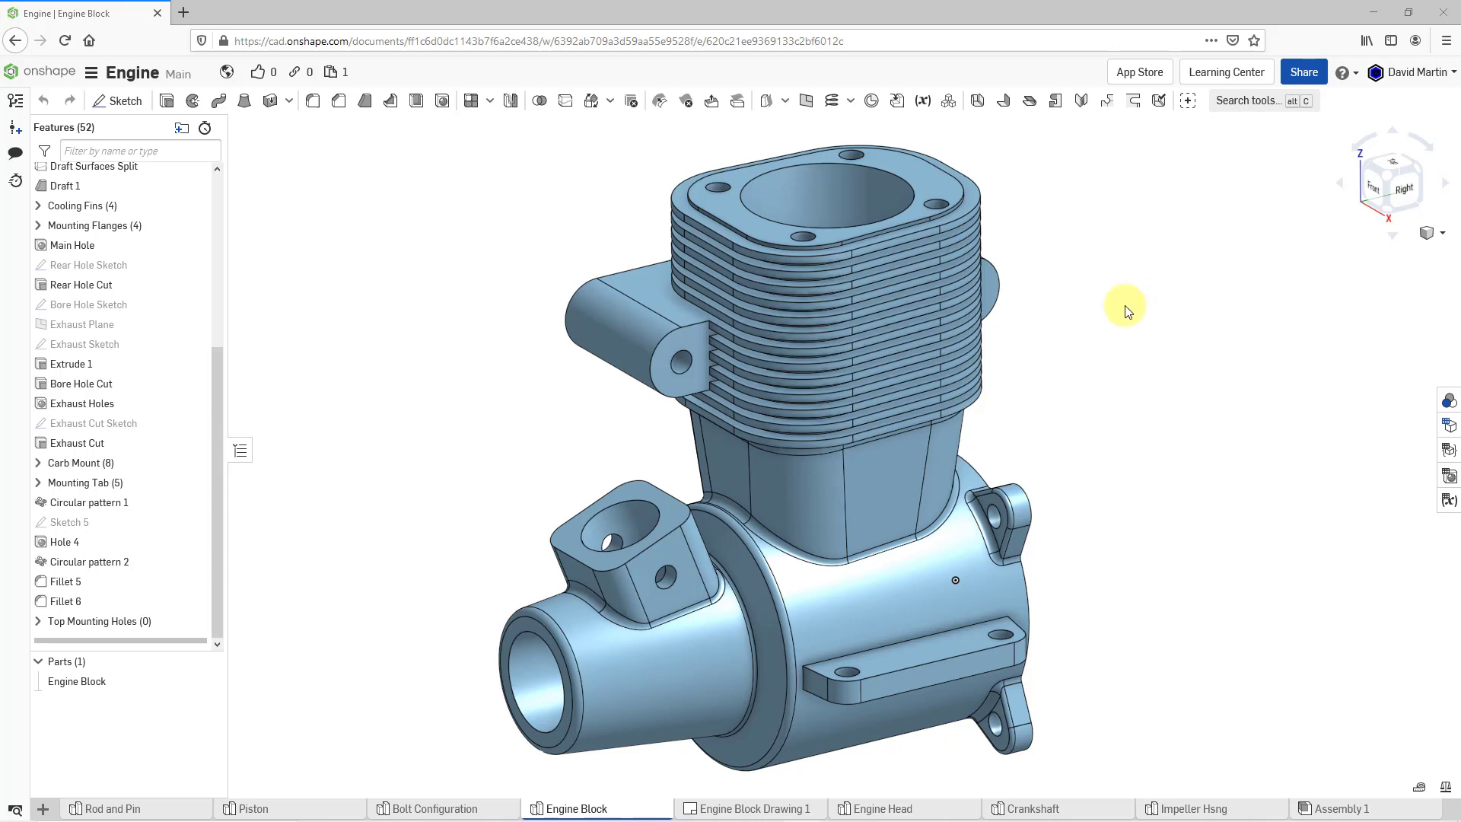
- Orbit, pan and zoom to bring the engine block's rear flange into view
right_drag(1086, 310, 872, 291)
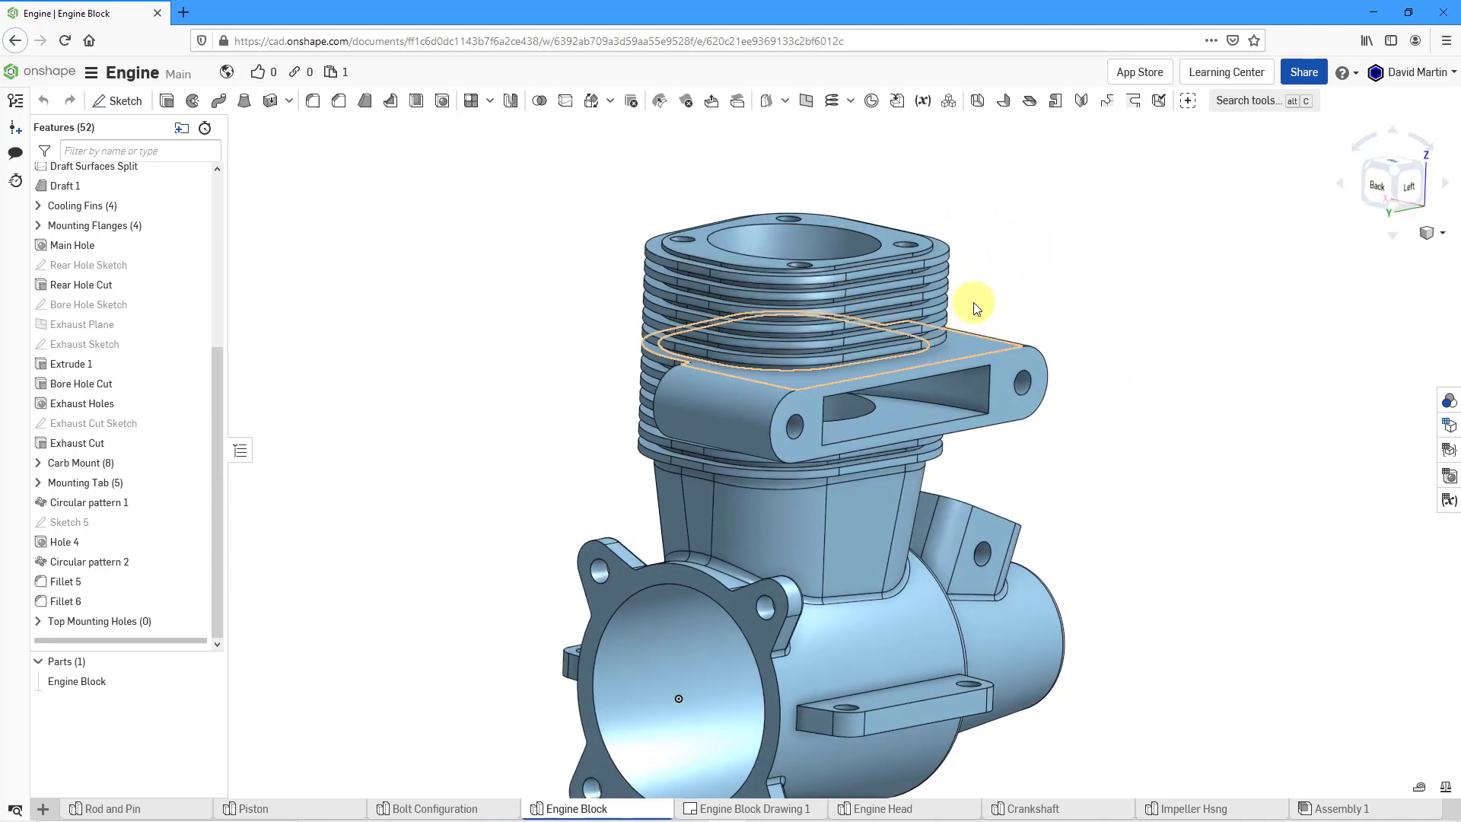
middle_drag(971, 304, 970, 171)
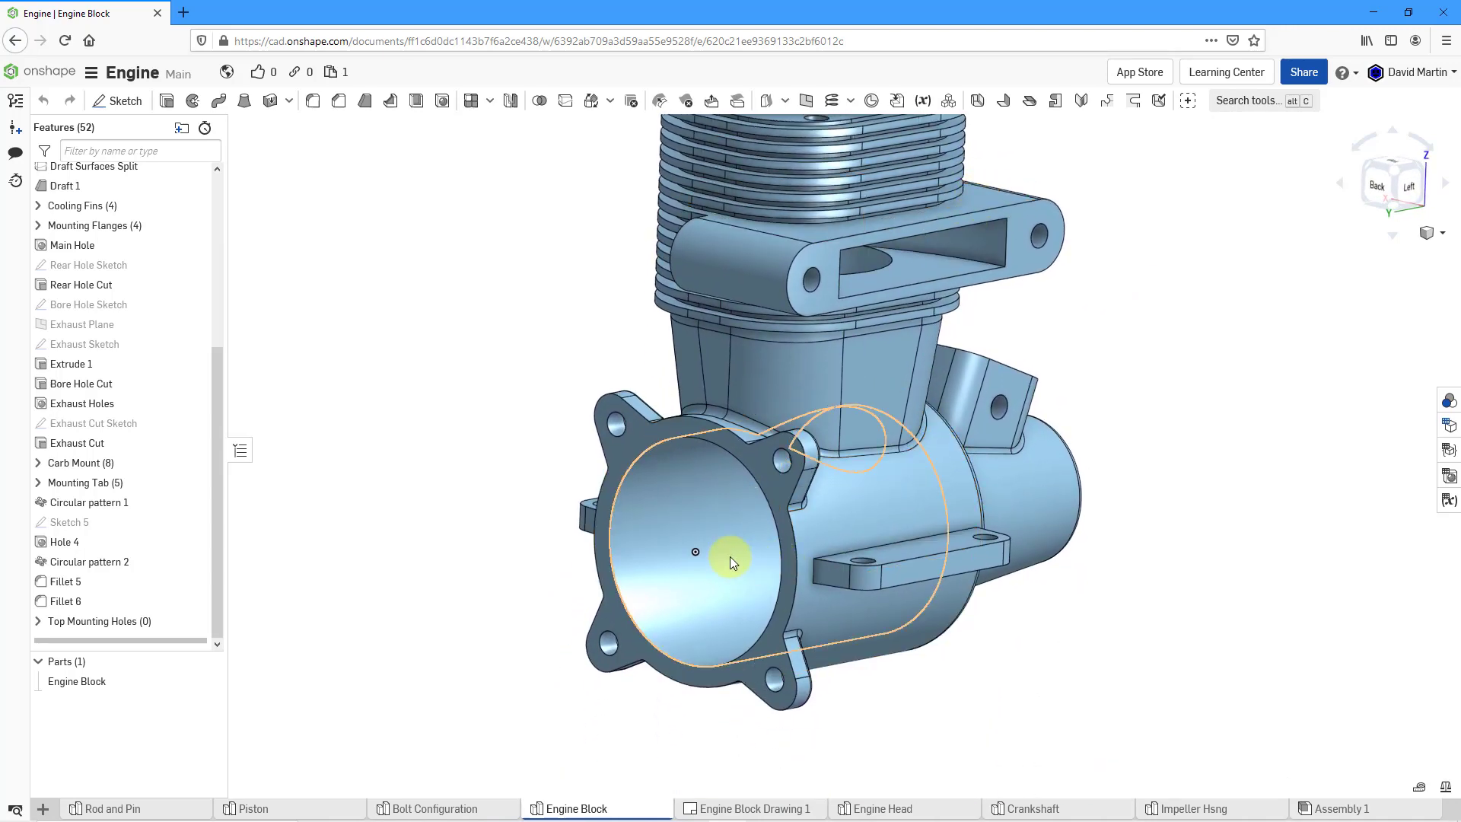
scroll(729, 556, down, 3)
scroll(728, 578, up, 4)
scroll(730, 537, up, 2)
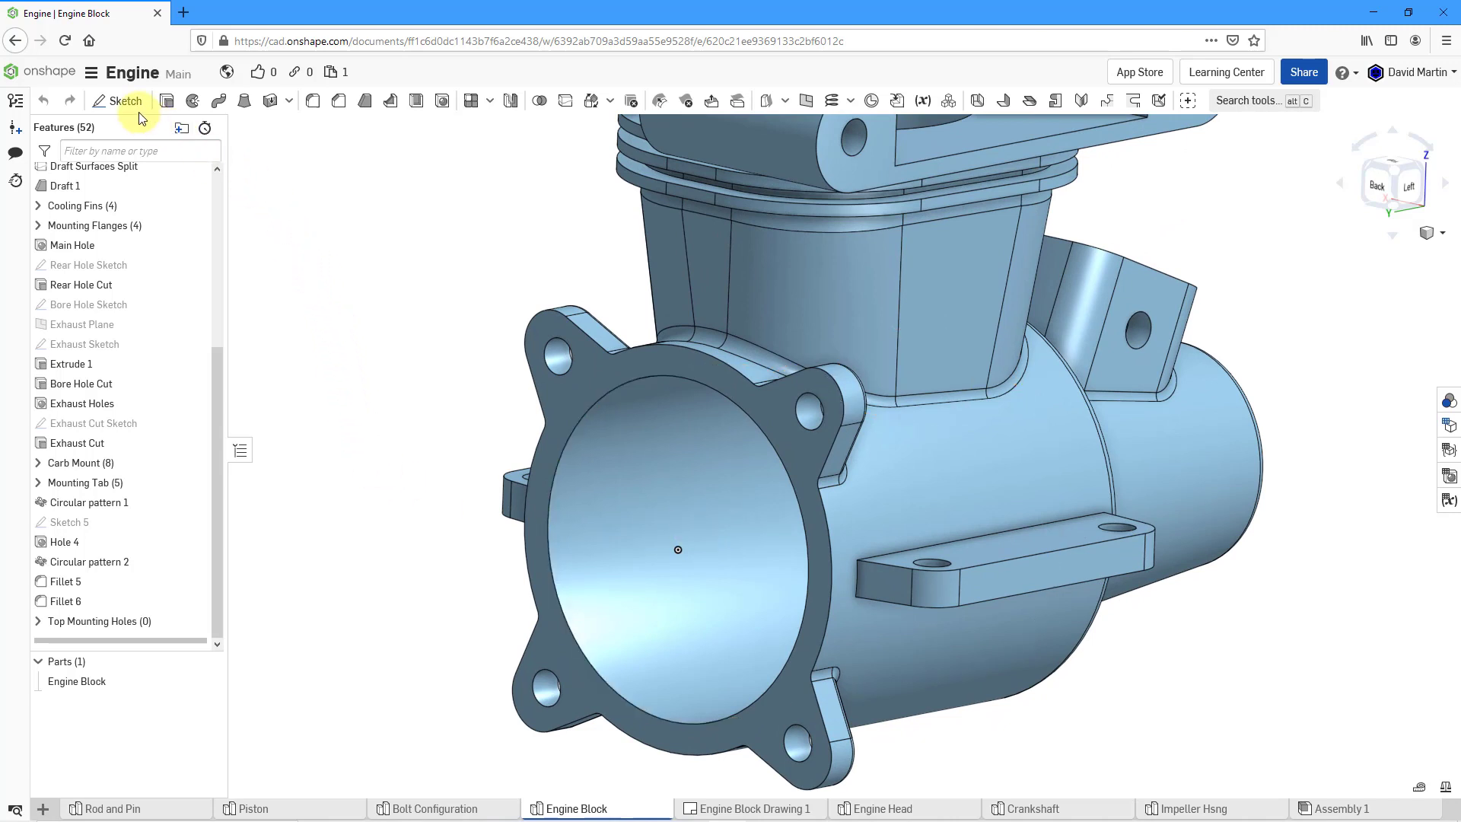
- Place the sketch on the rear flange face and project that face's edges into it
click(561, 394)
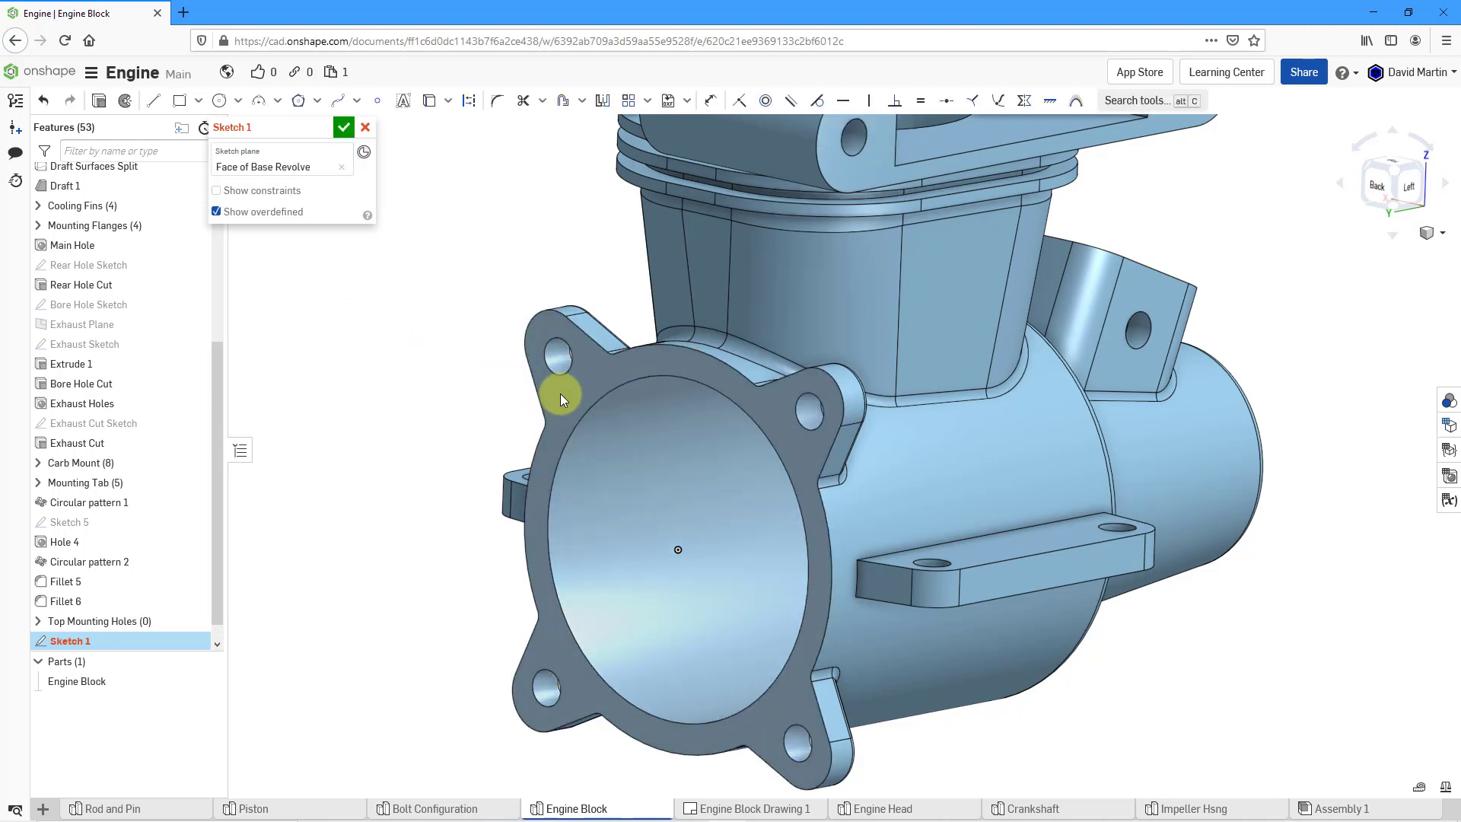
click(448, 103)
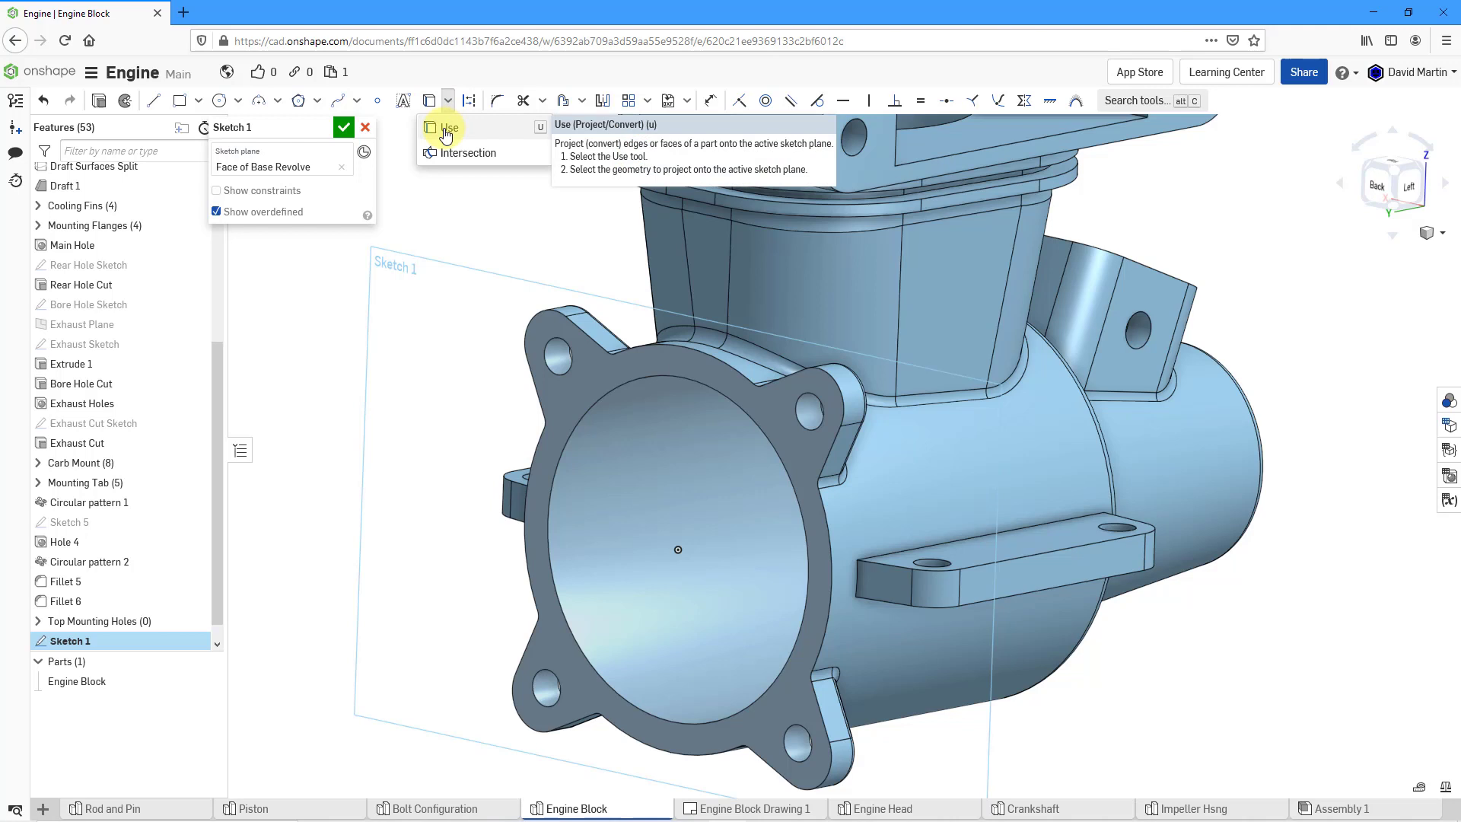
click(446, 131)
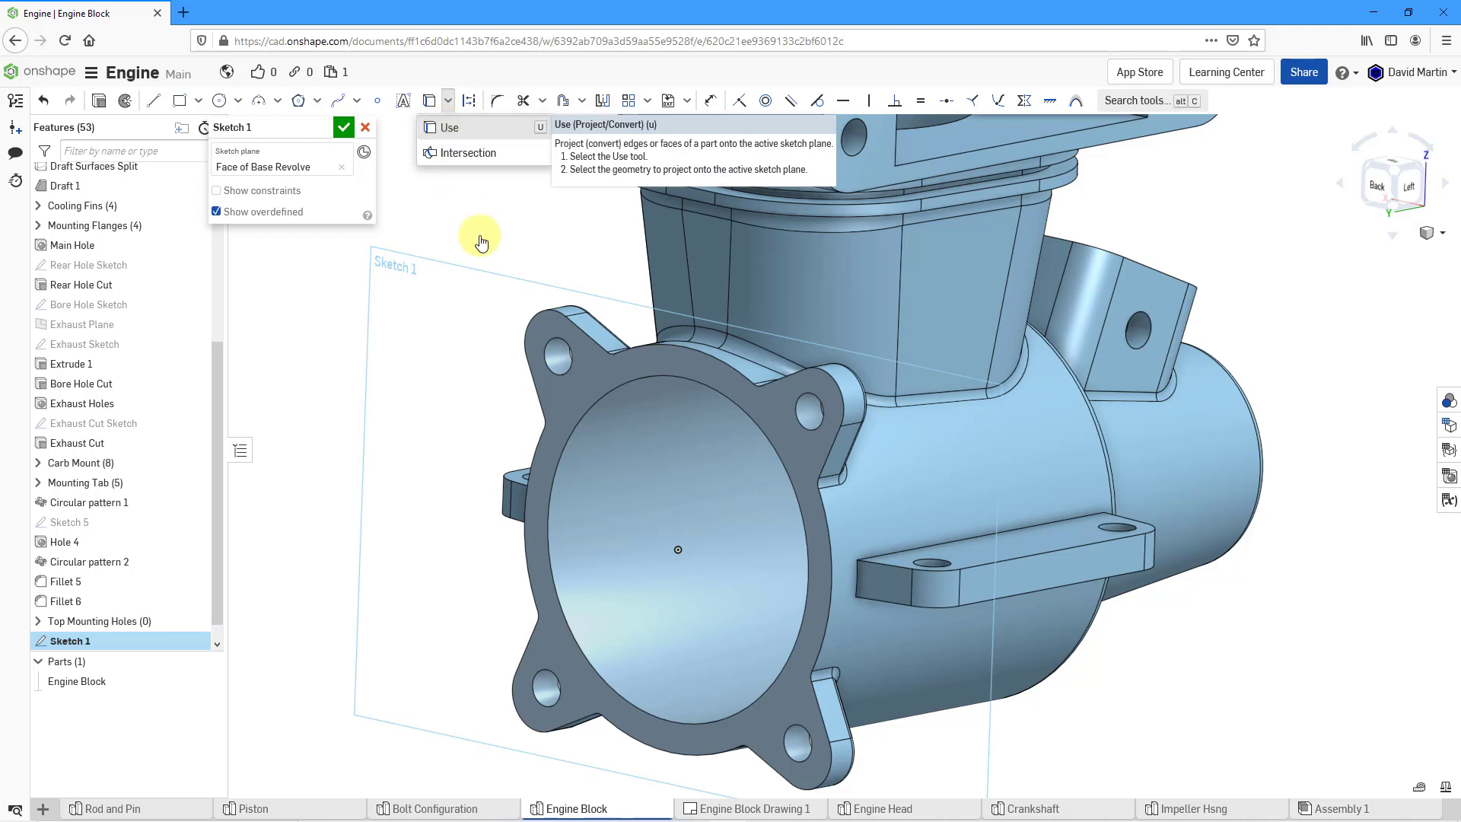
click(614, 363)
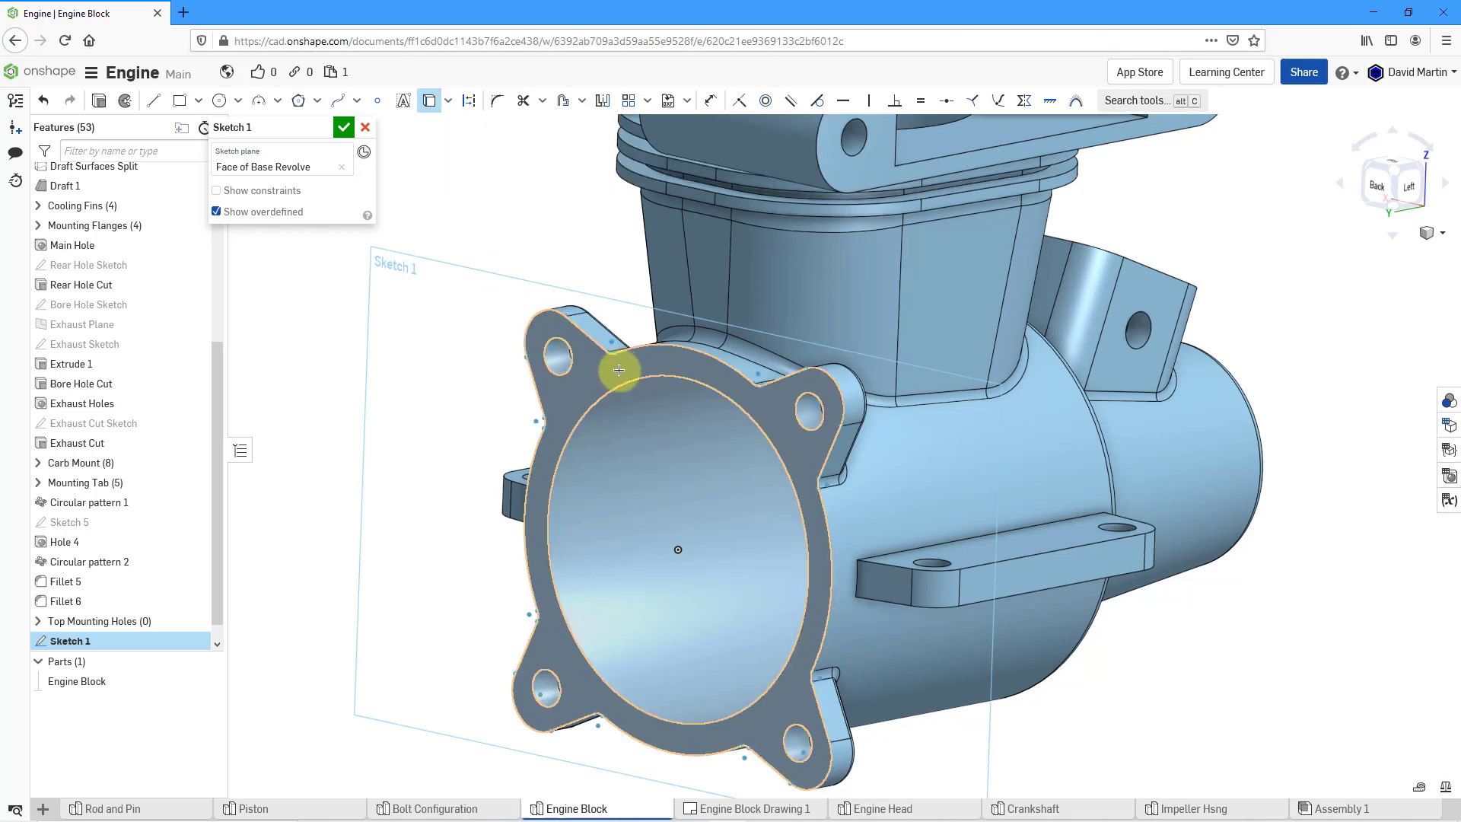
- In a normal view, draw a 120 mm diameter centre-point circle at the bore centre
click(220, 101)
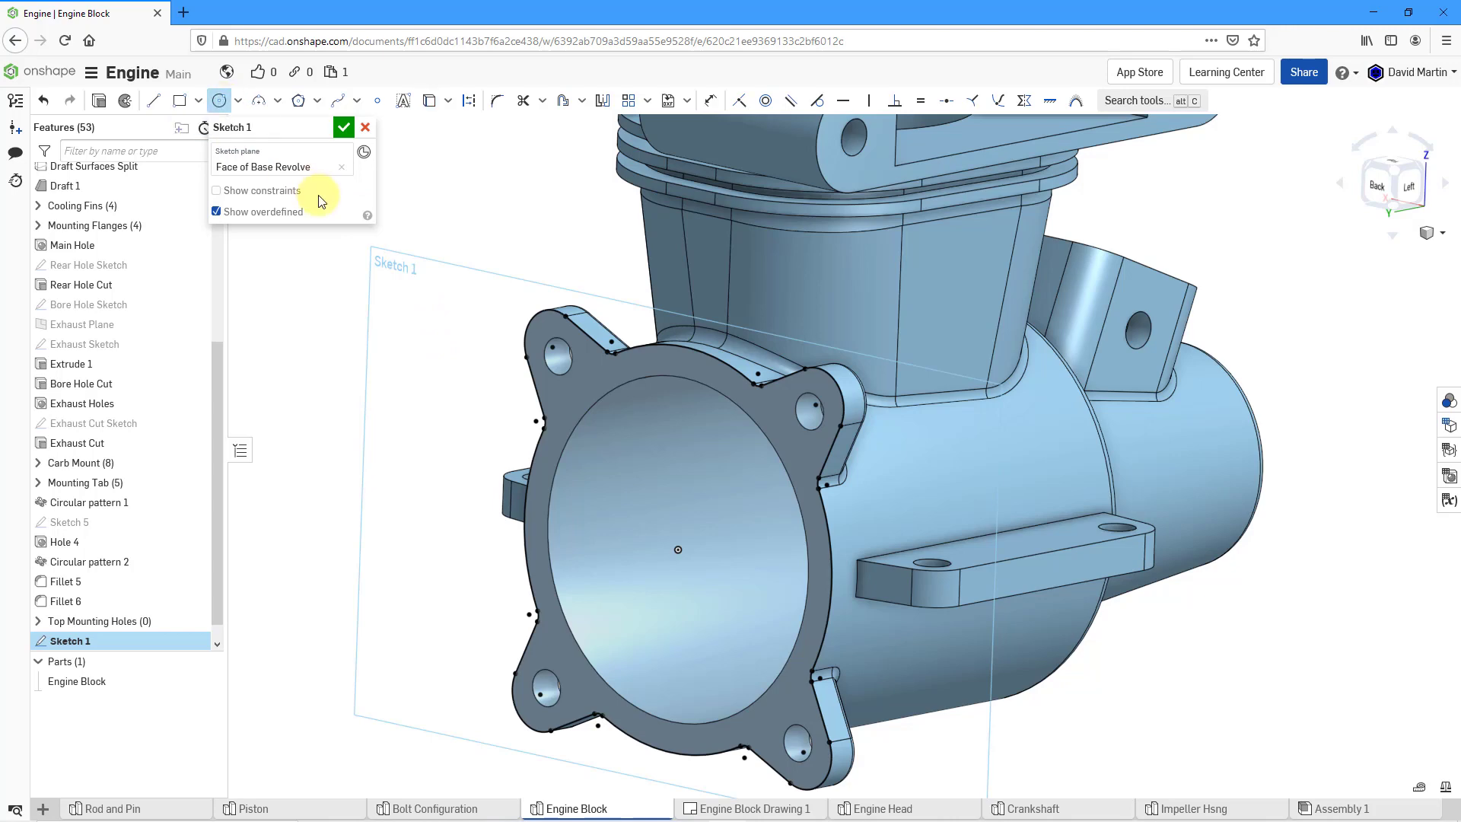
right_click(457, 203)
click(523, 337)
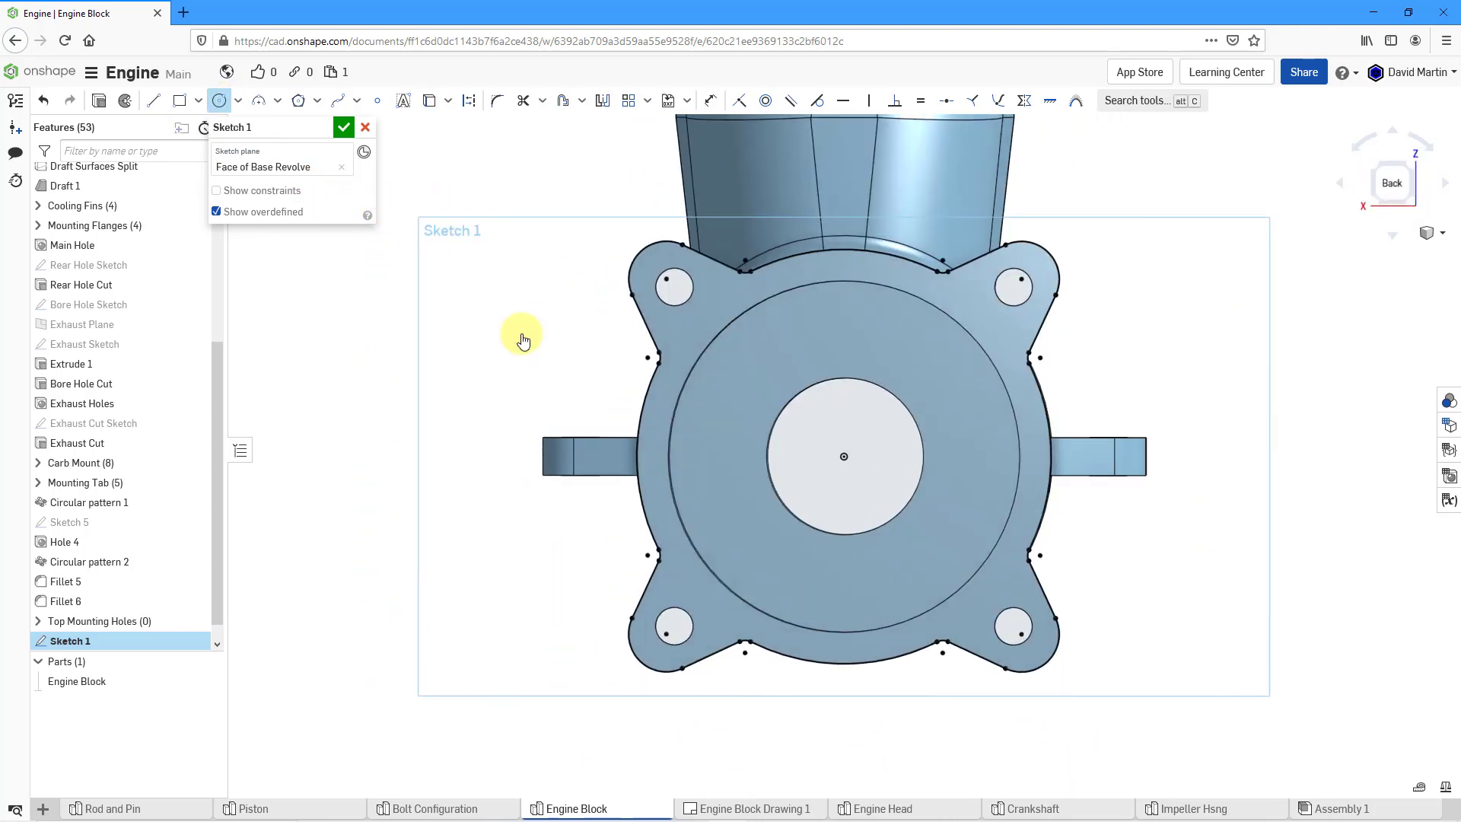
click(843, 457)
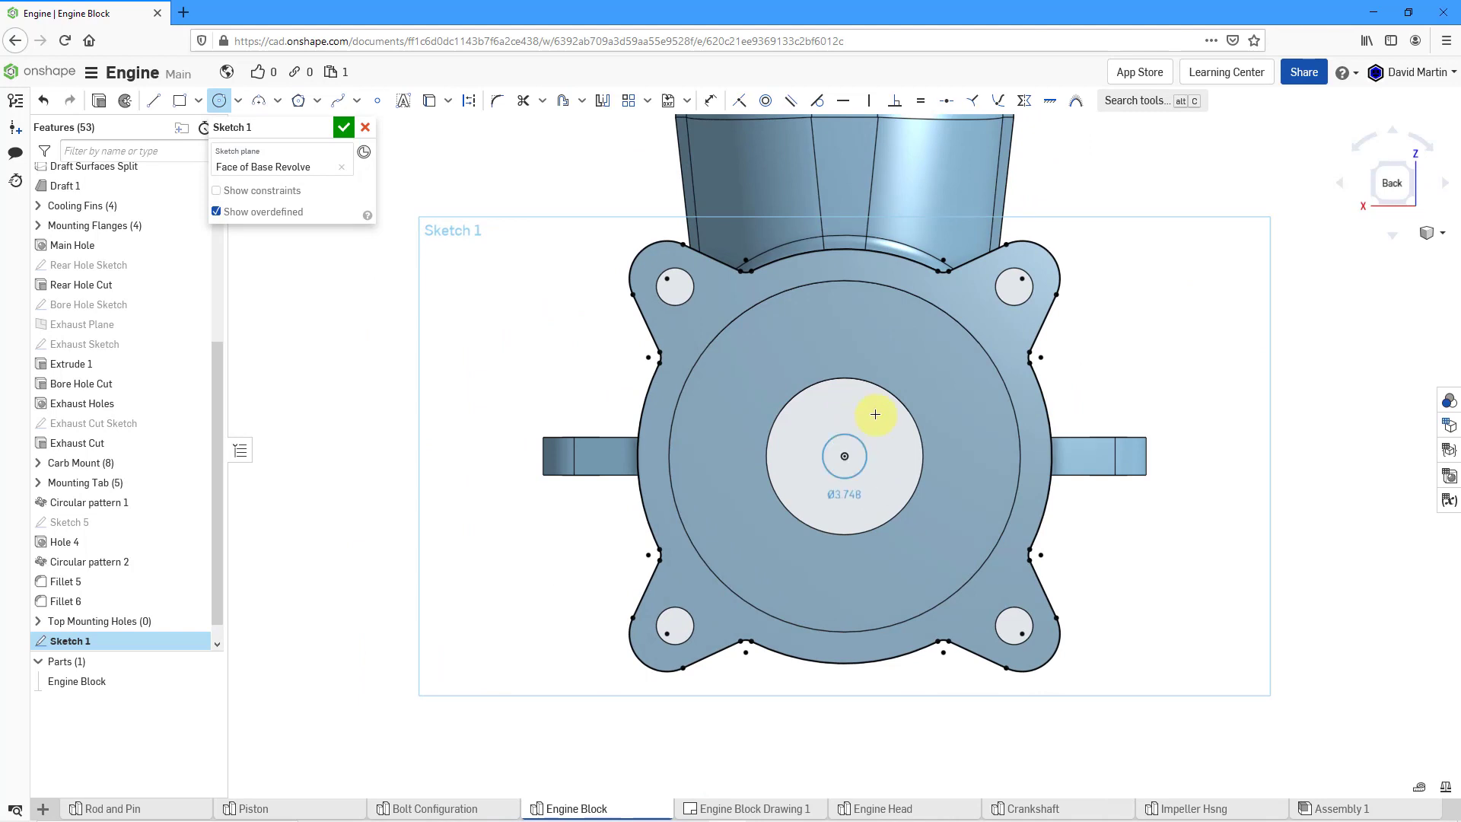
click(906, 319)
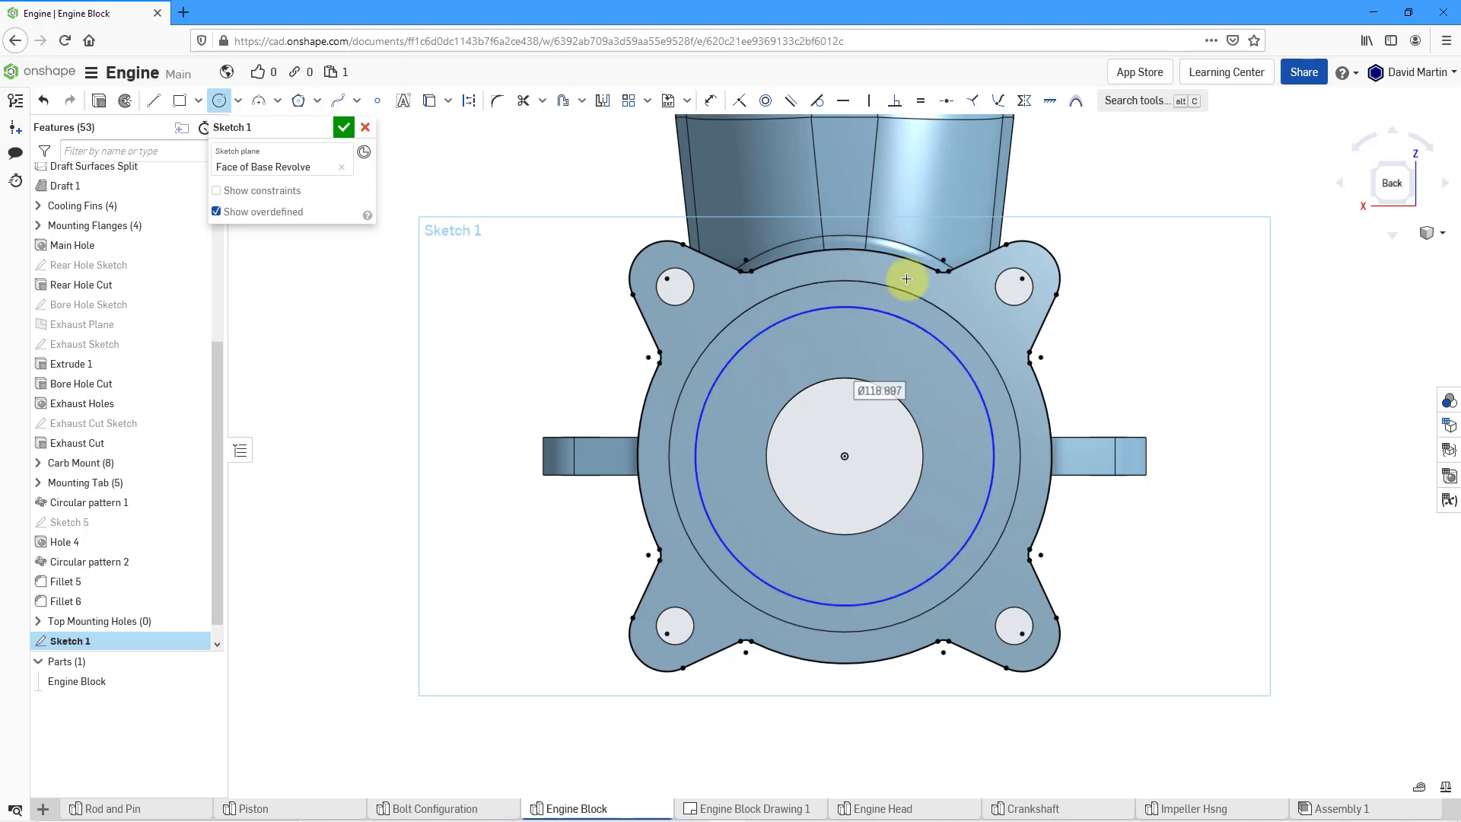
click(710, 100)
click(972, 370)
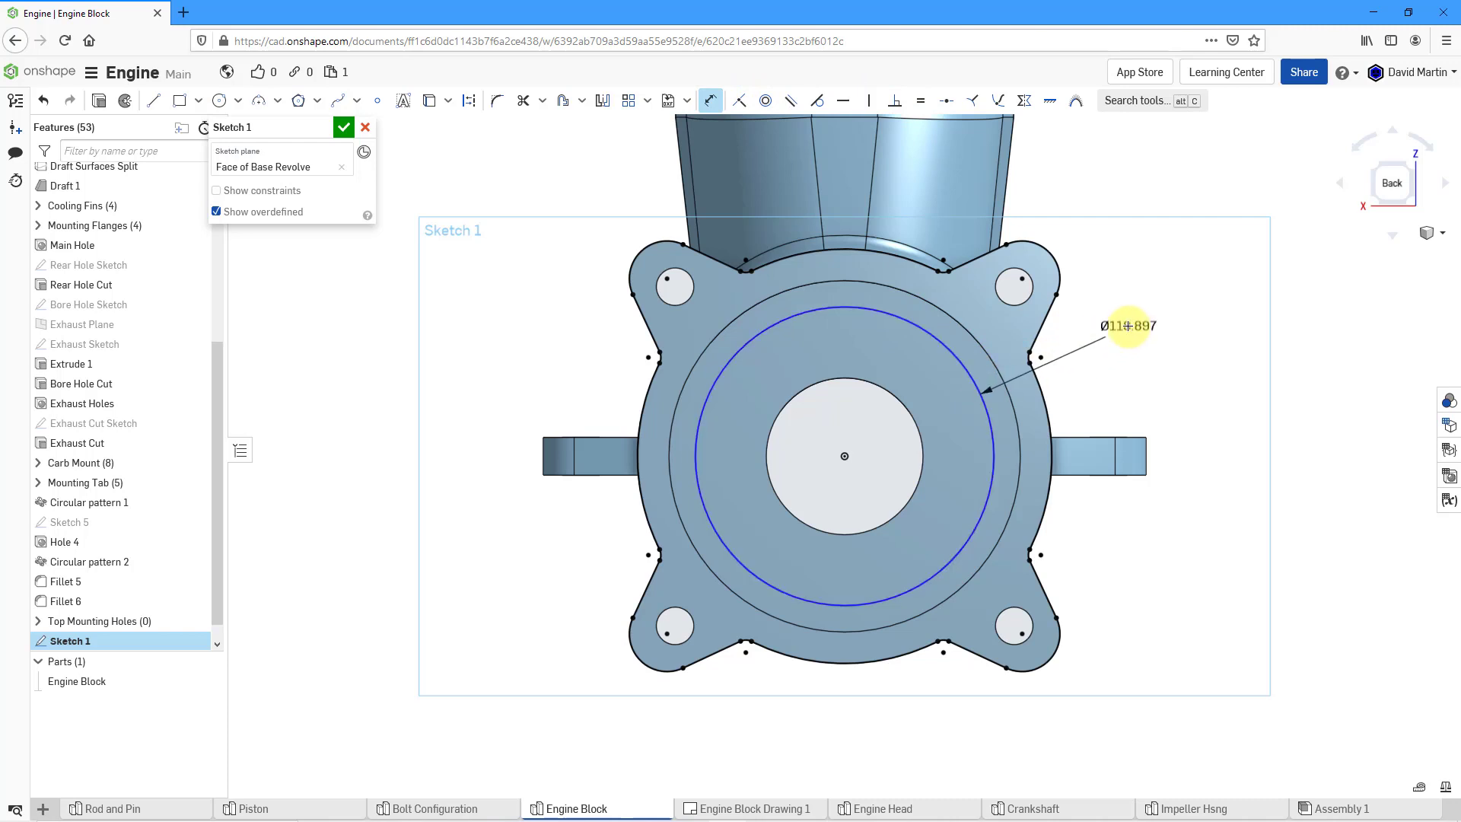
click(1125, 328)
text(120)
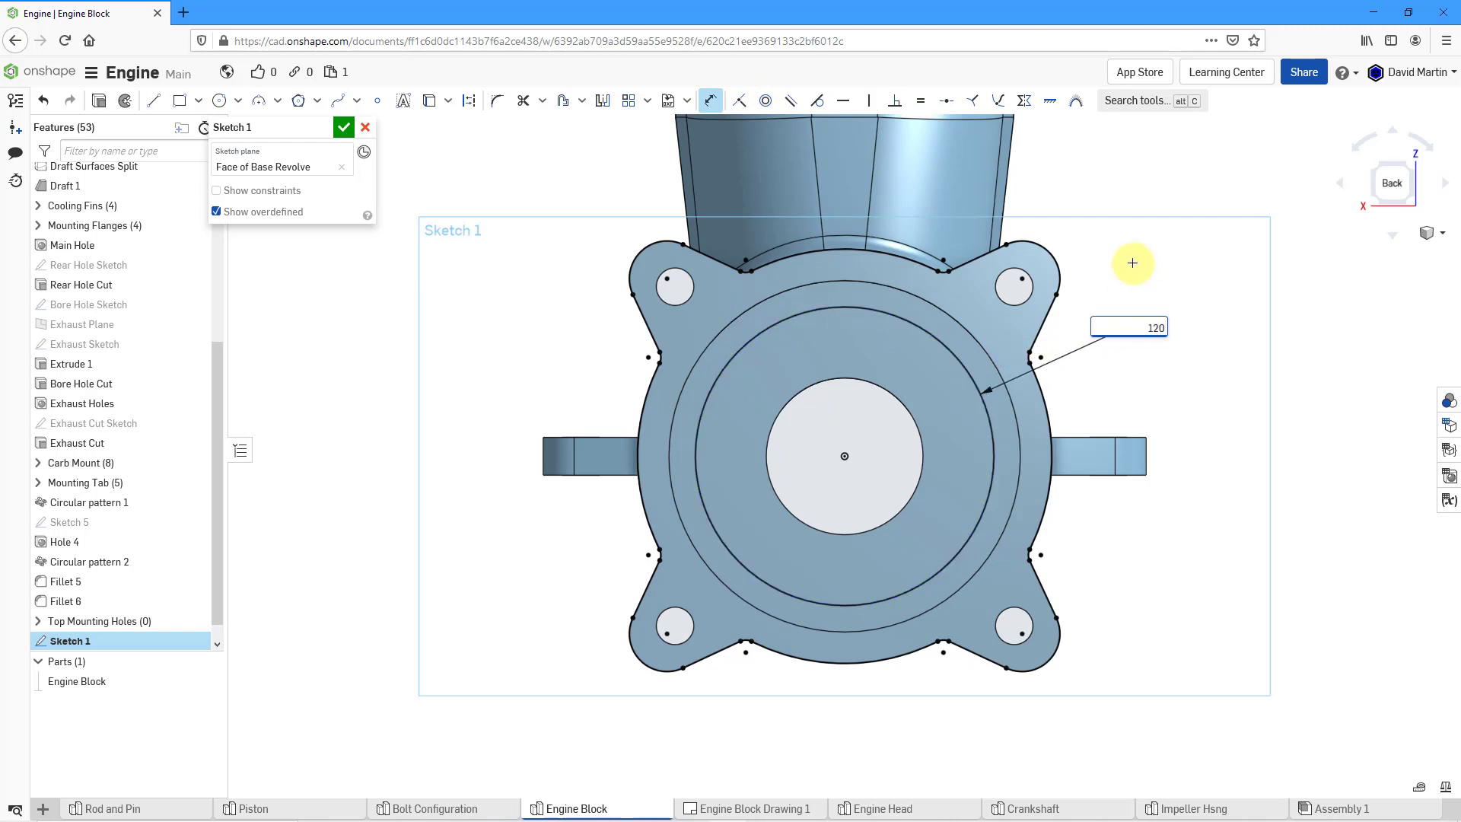
key(Return)
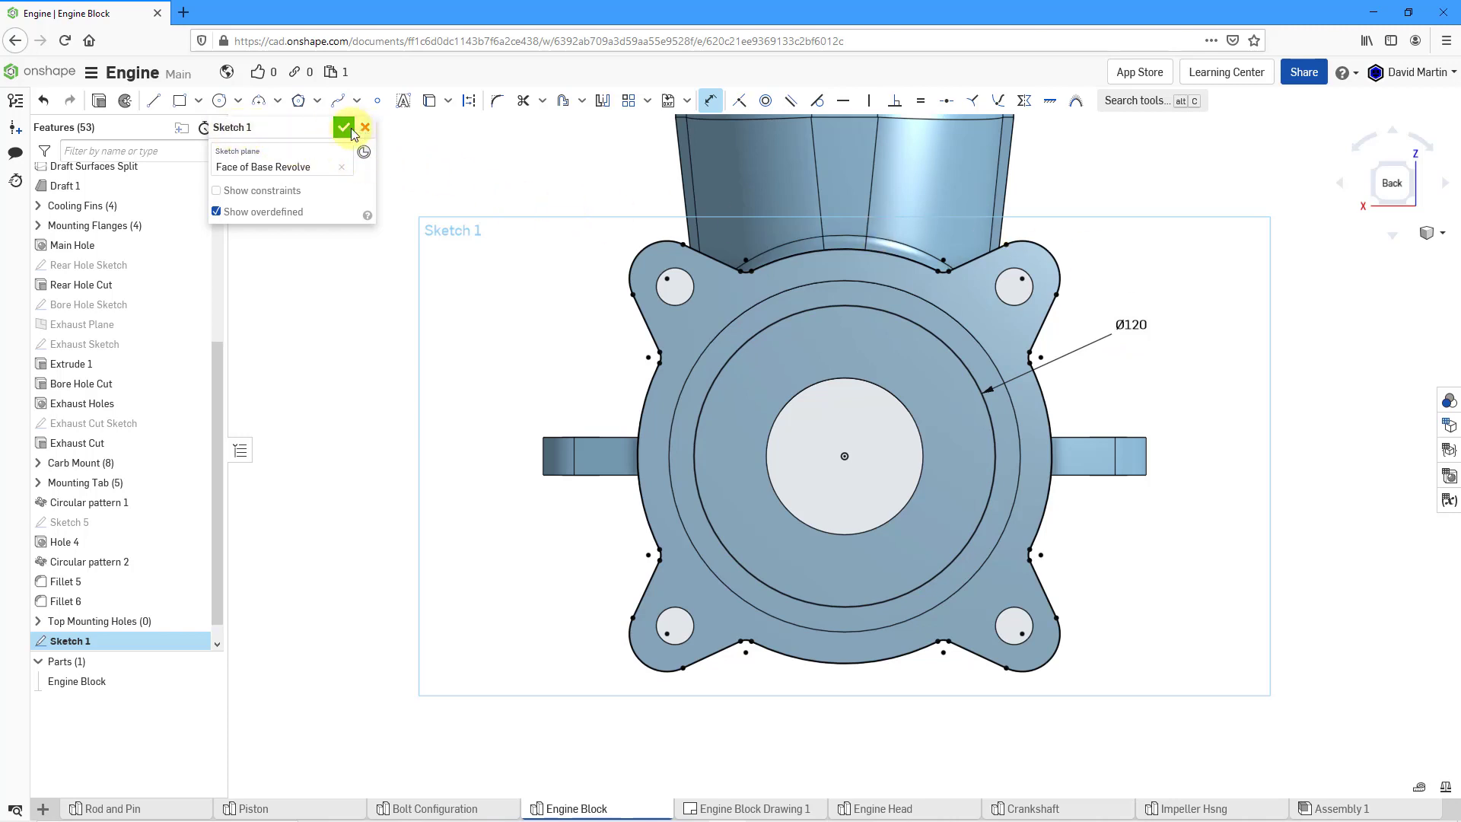
- Rename the sketch to 'Cover Sketch 1'
click(324, 128)
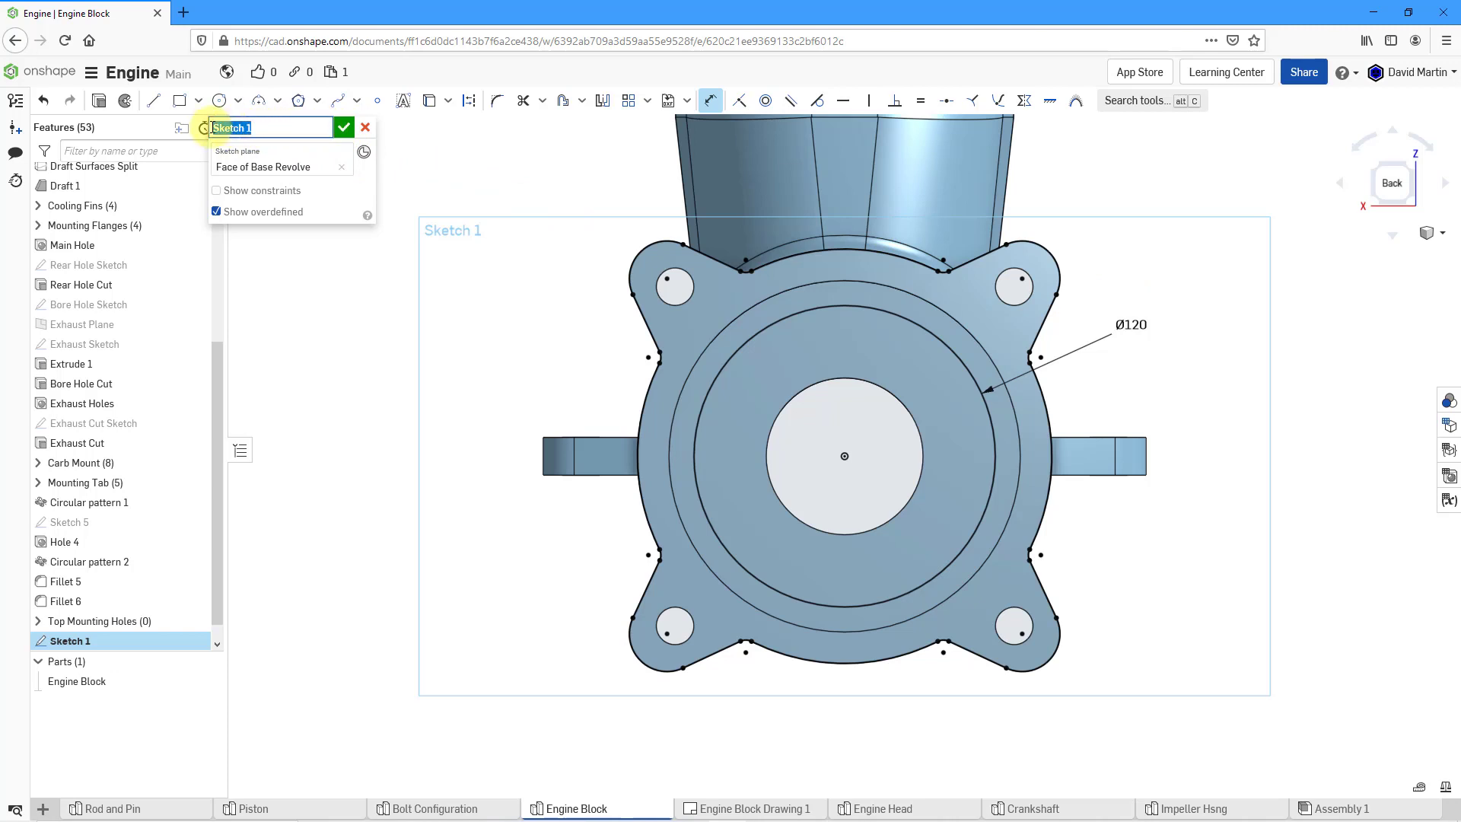
text(Cover)
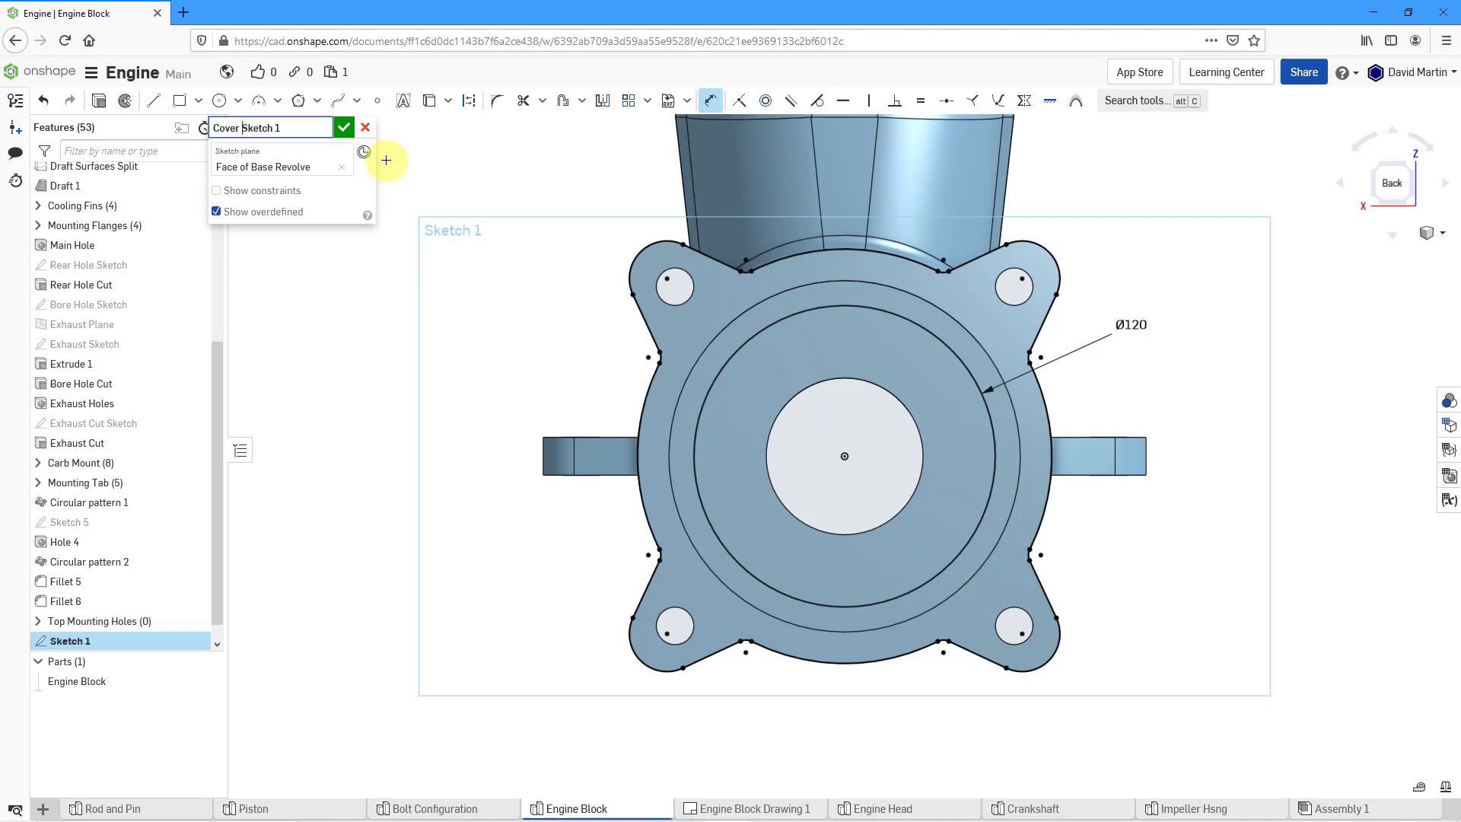
click(341, 128)
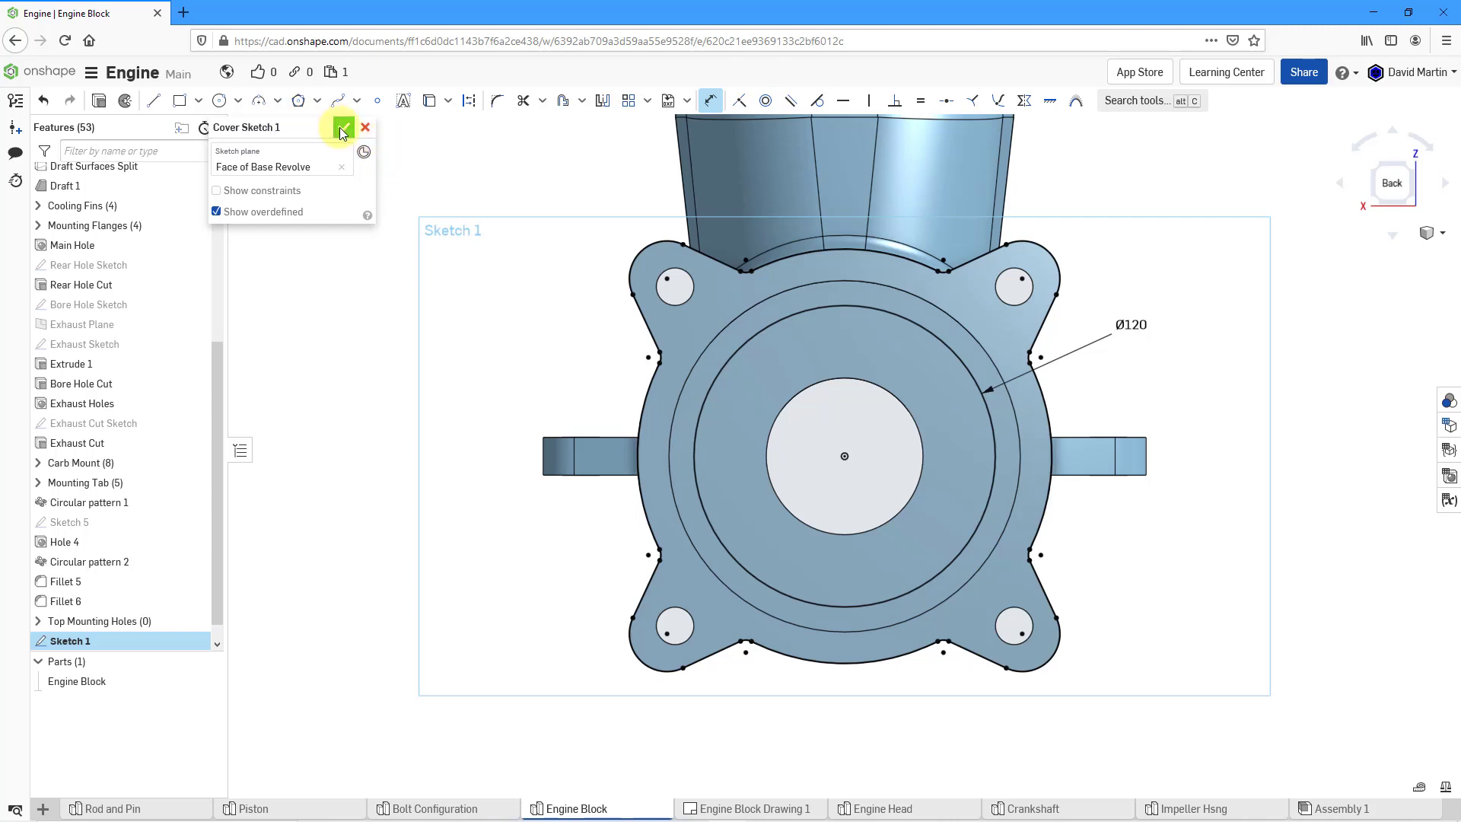
- Close the sketch and extrude its flange ring and inner ring regions
click(339, 126)
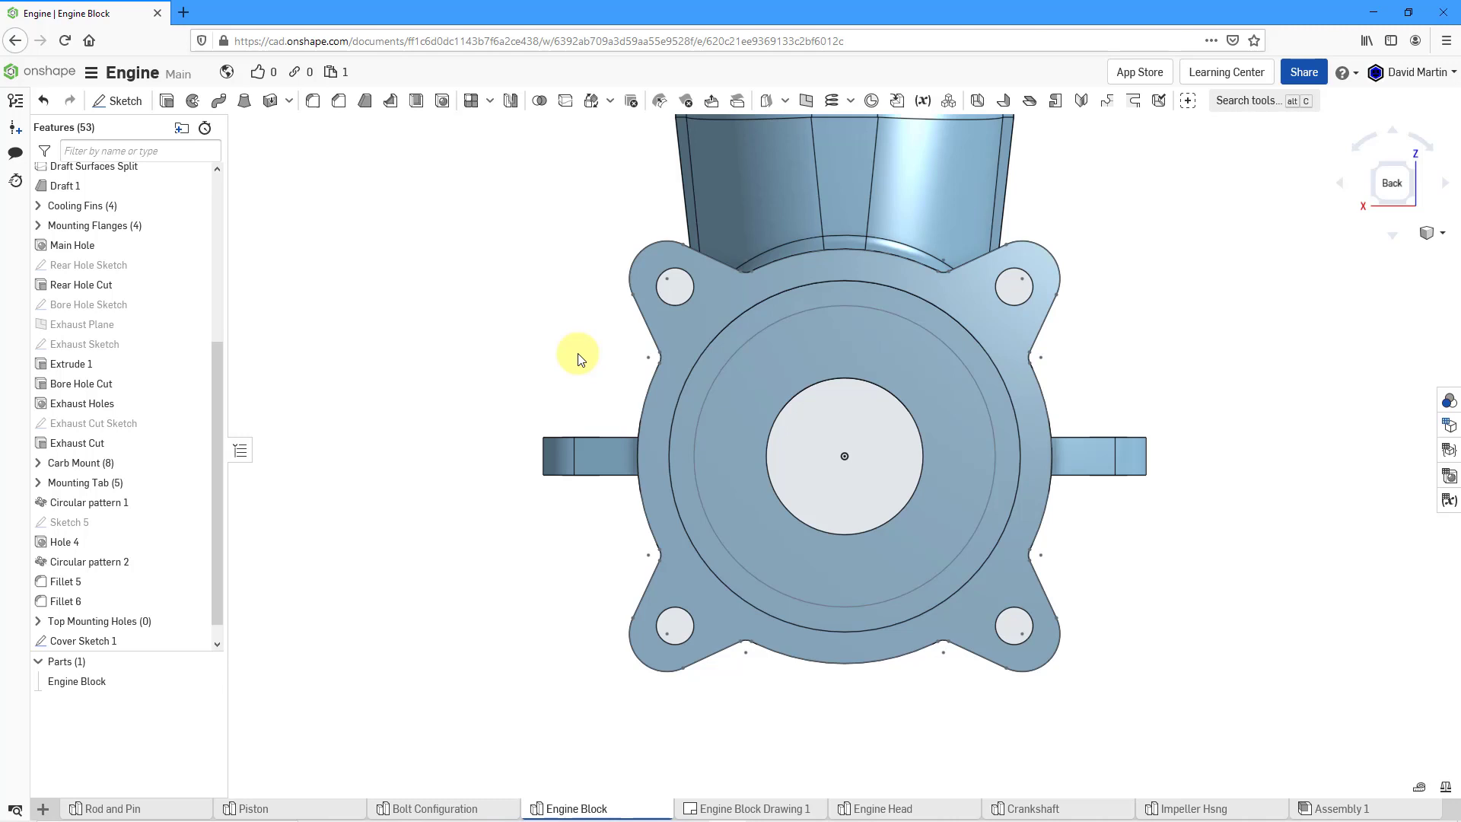
right_drag(576, 356, 633, 374)
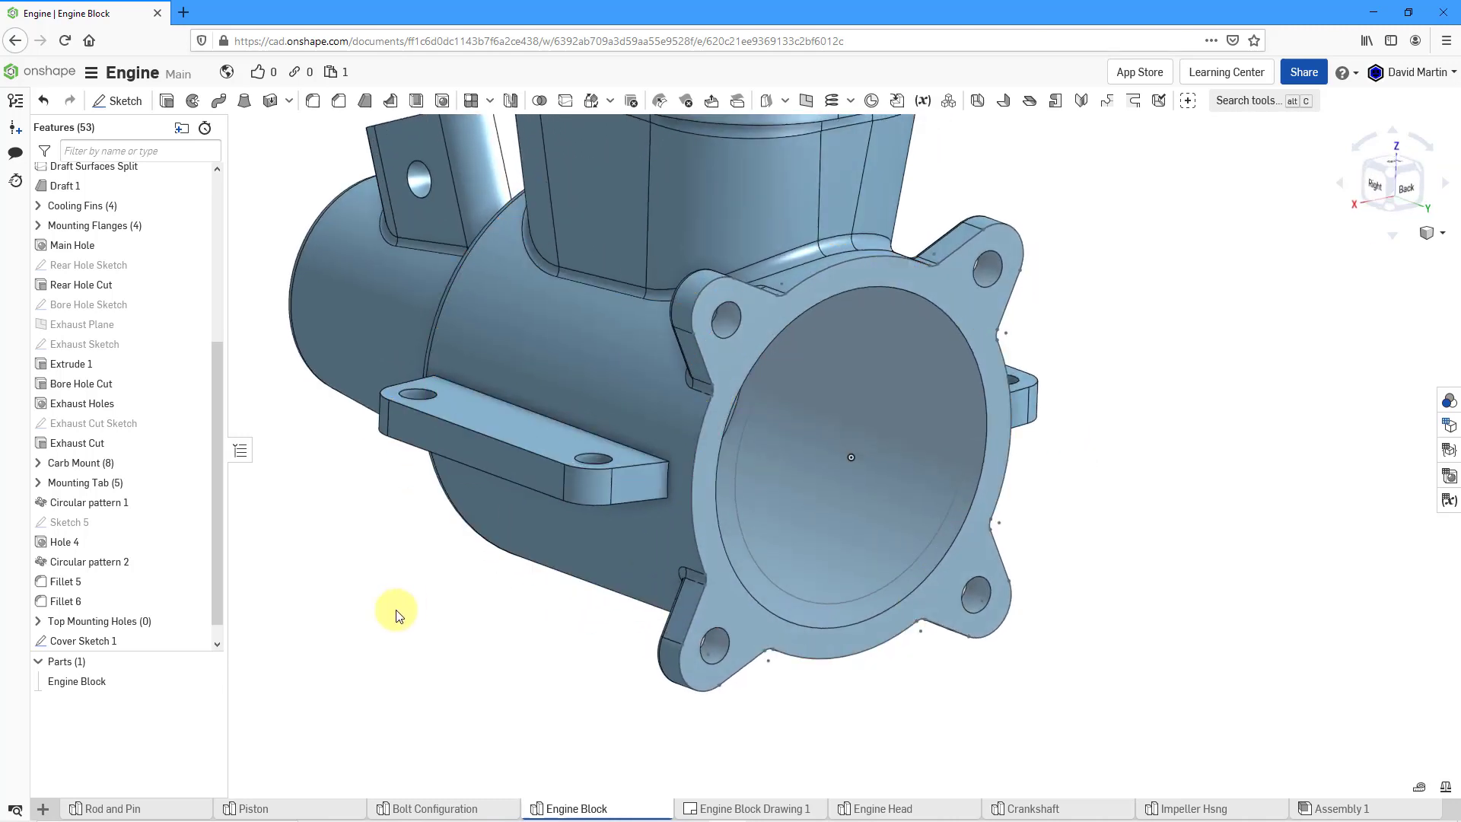
click(165, 105)
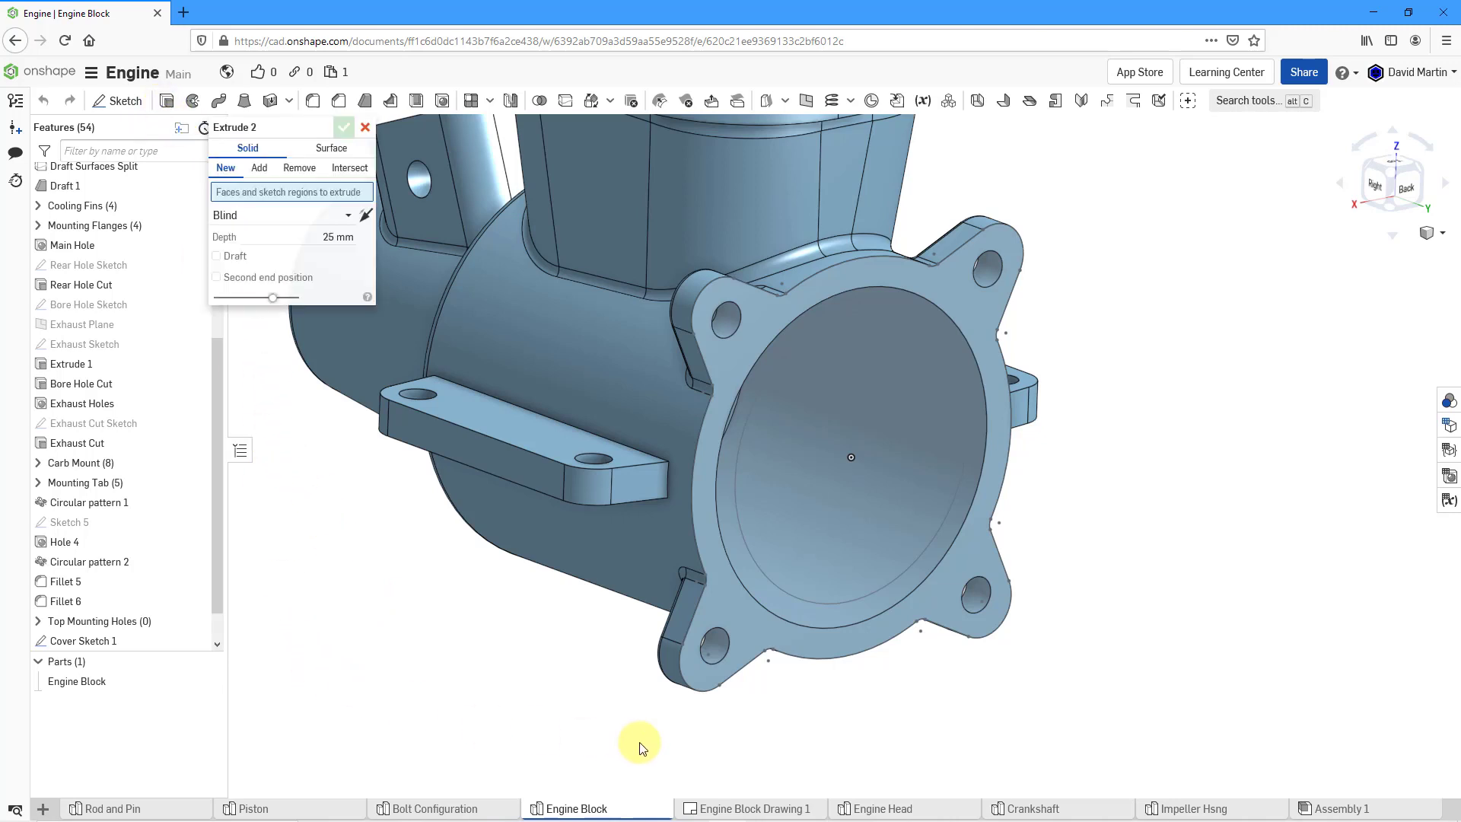
click(759, 632)
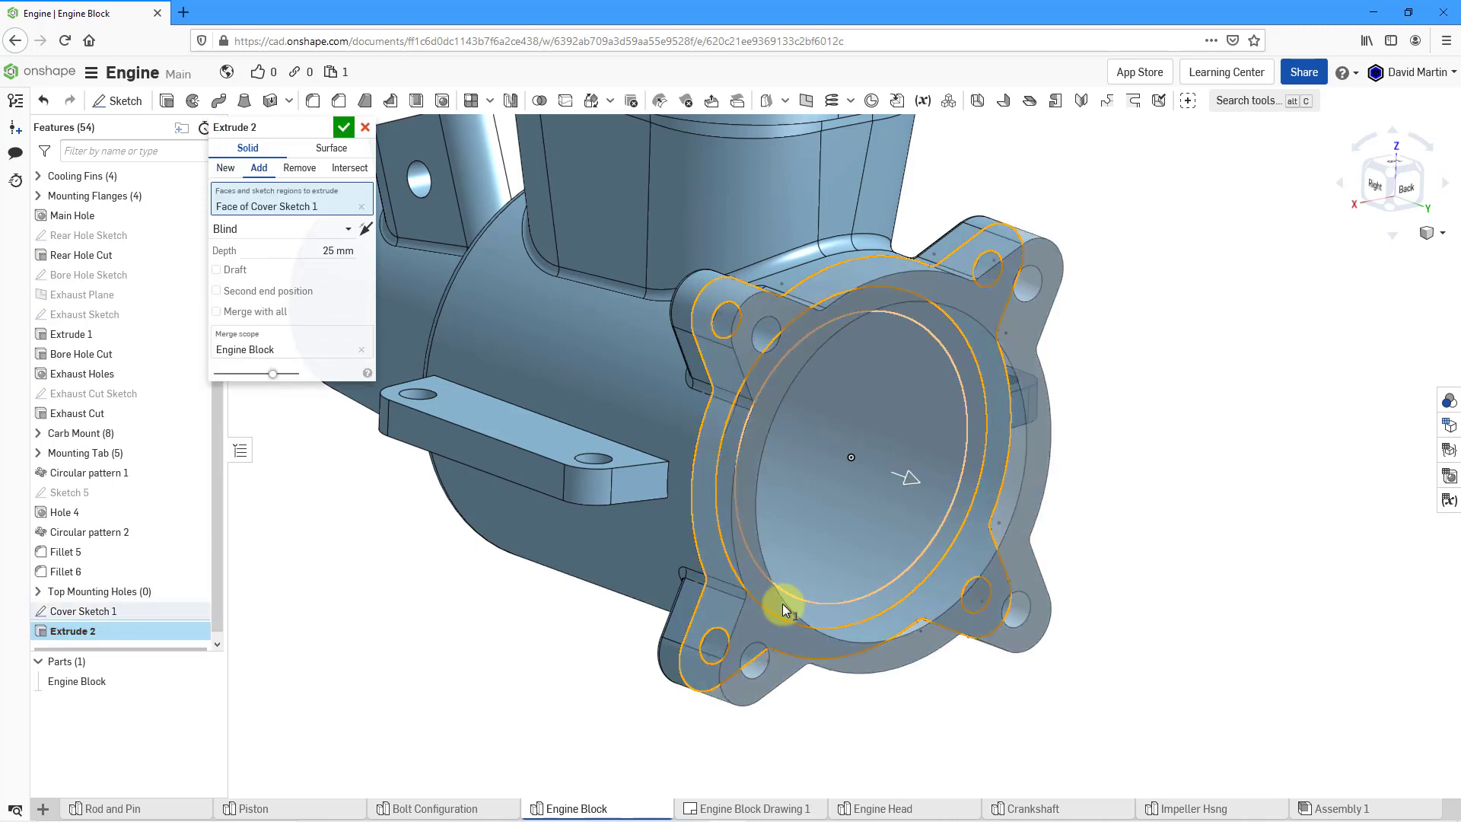
click(784, 609)
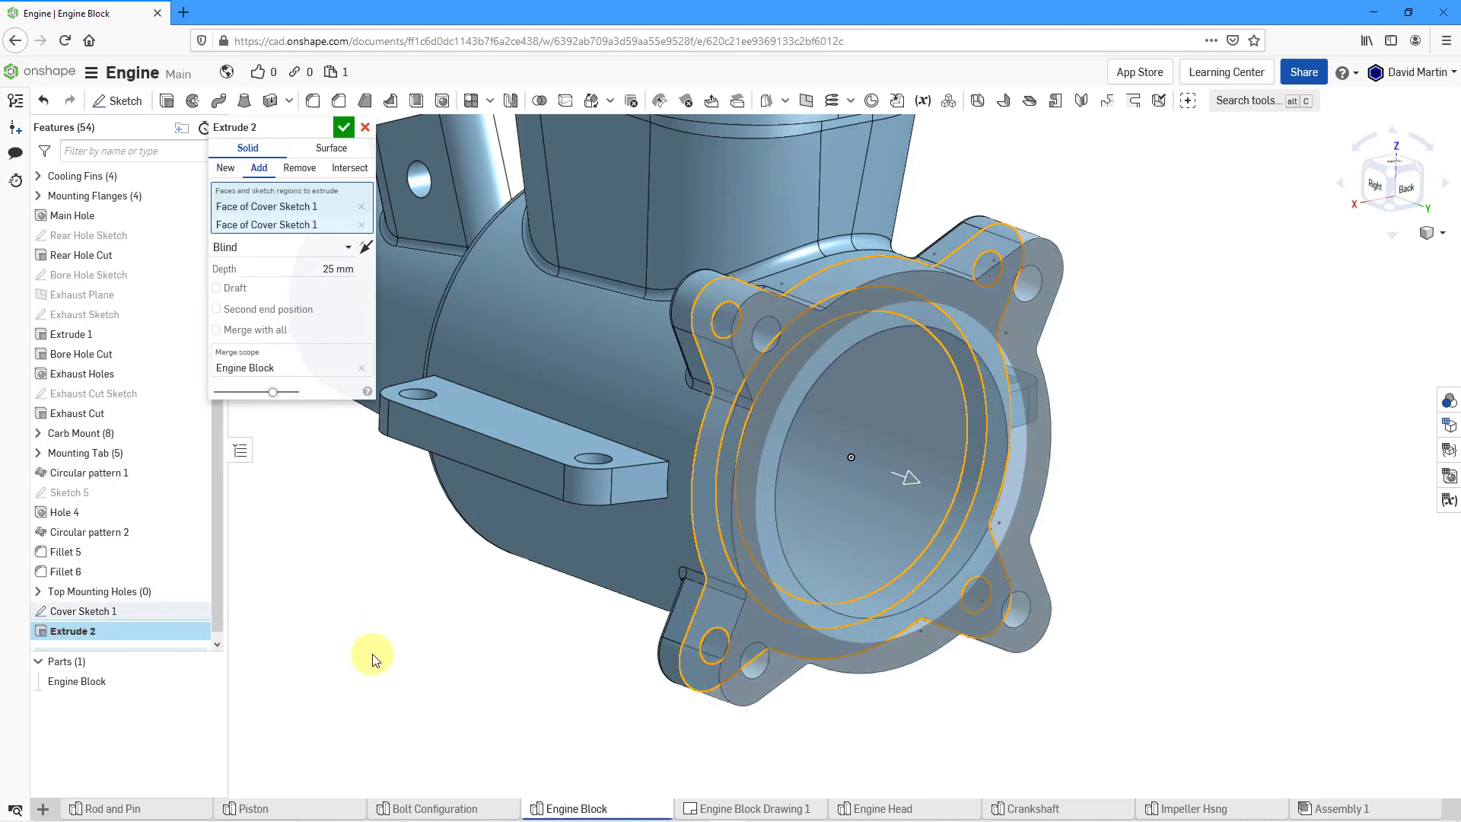
right_drag(632, 655, 669, 653)
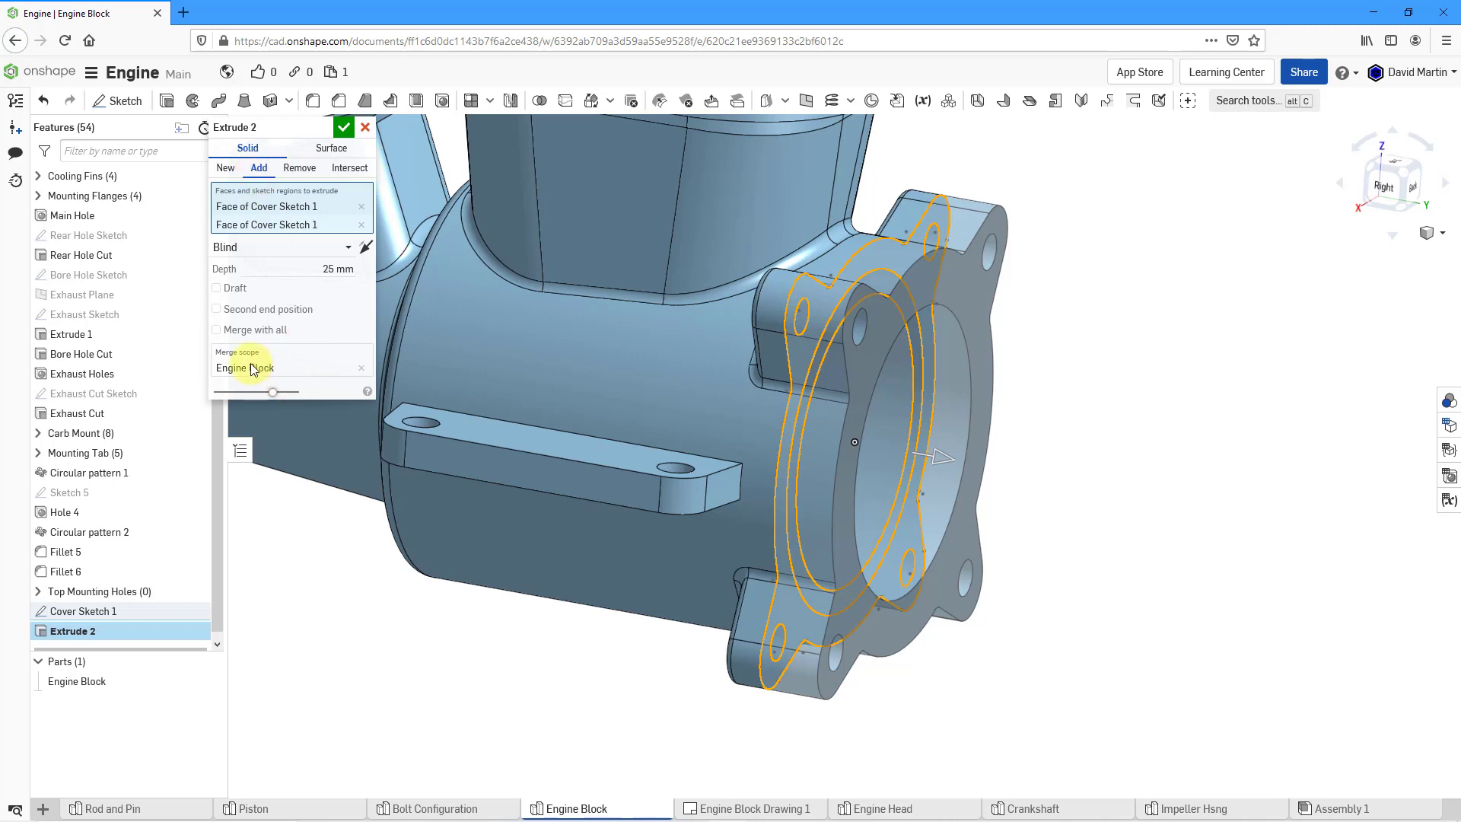
- Make the extrude a New part, 20 mm deep, named 'Cover Extrude 1', and accept it
click(226, 168)
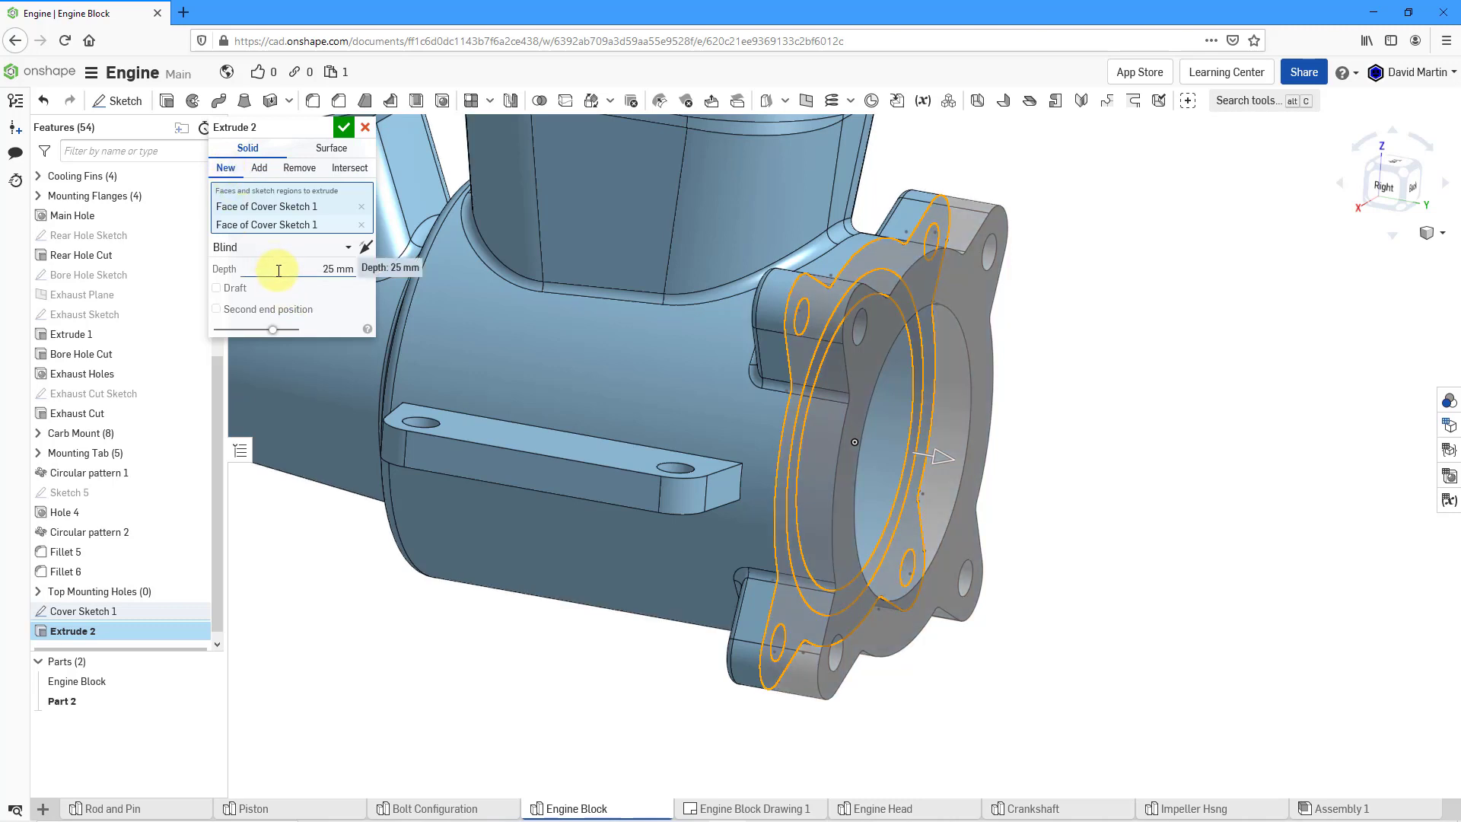
click(279, 271)
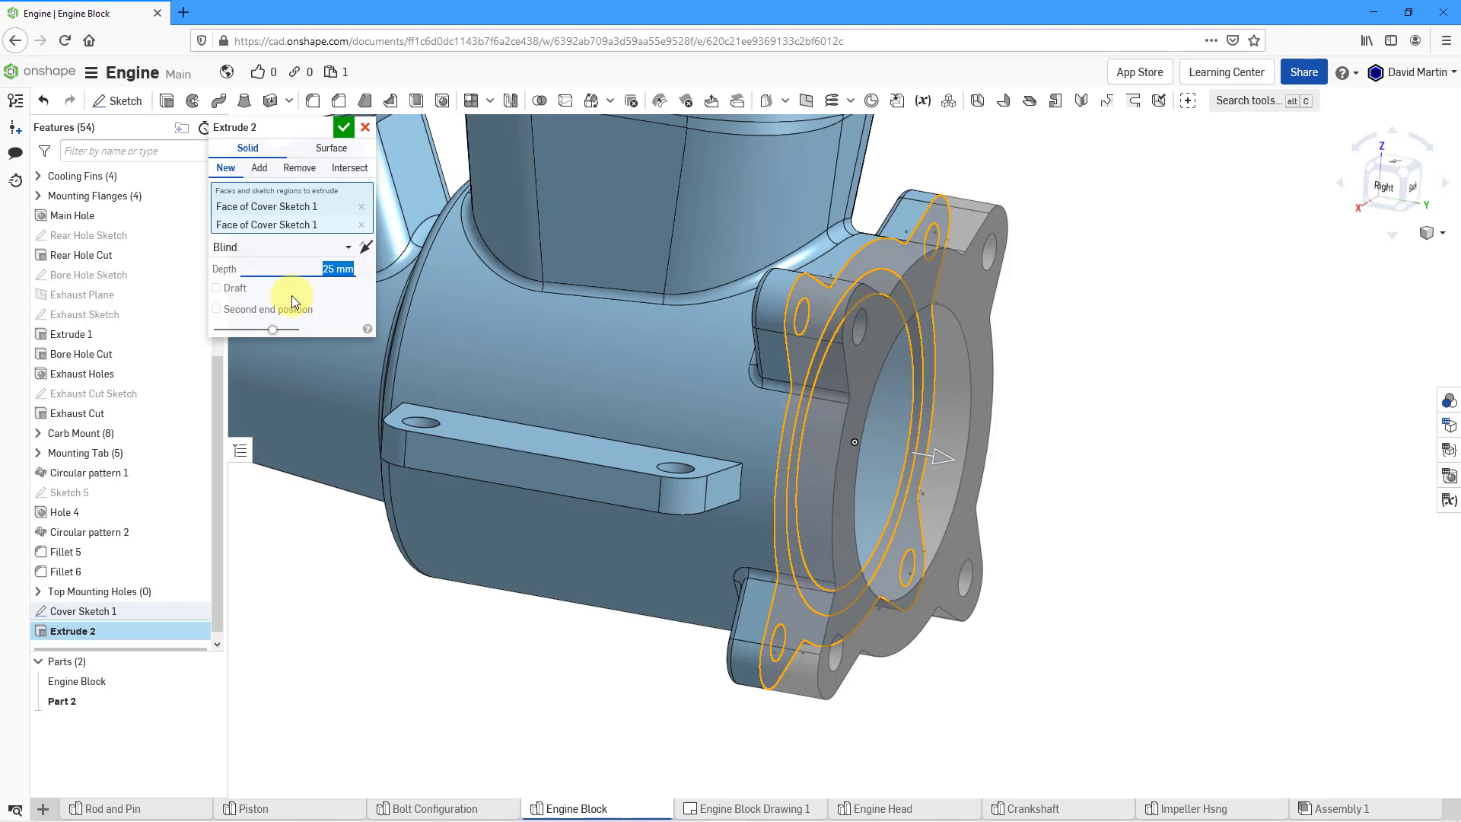
text(20)
key(Return)
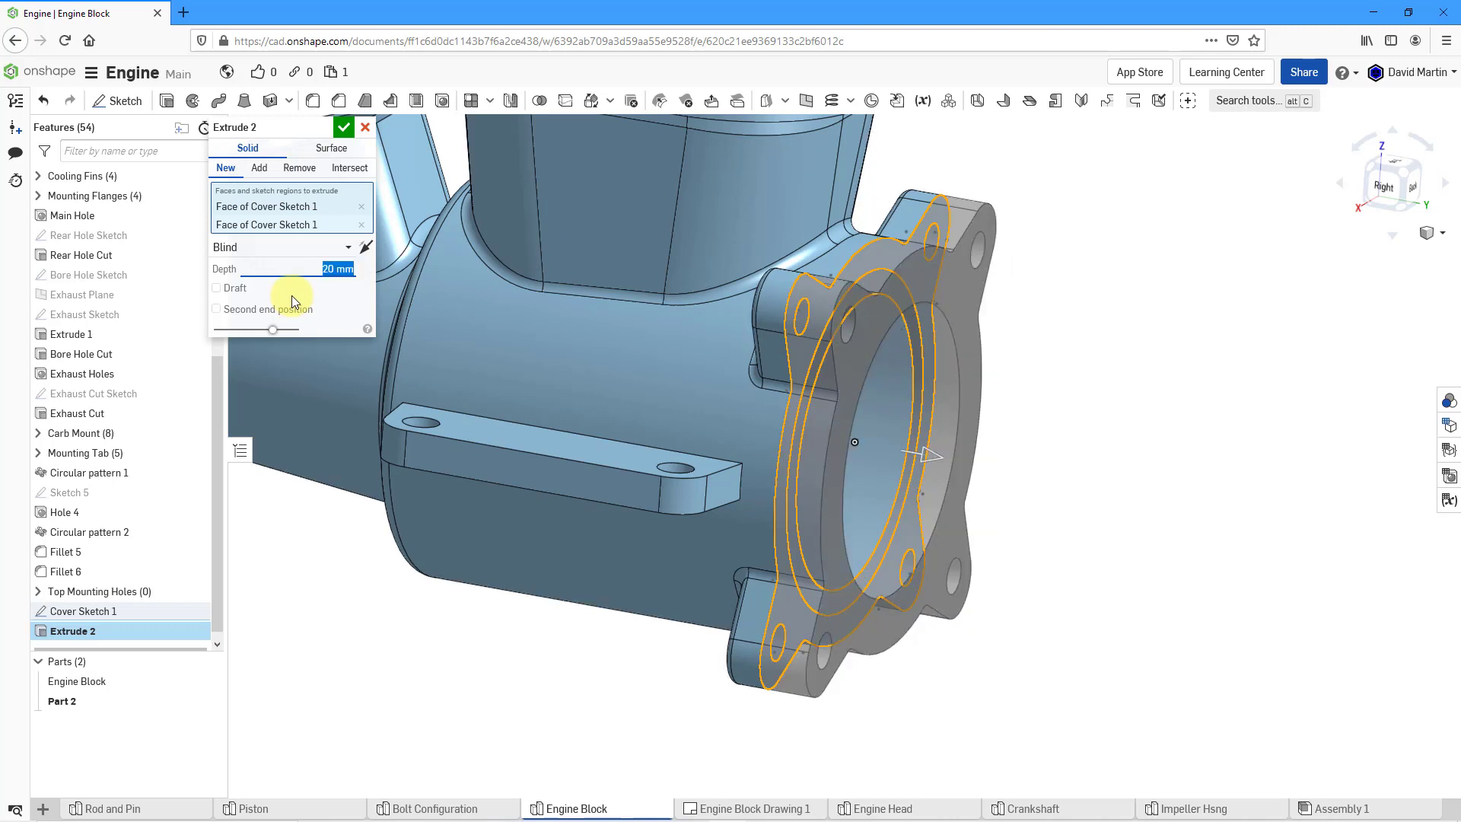
click(323, 131)
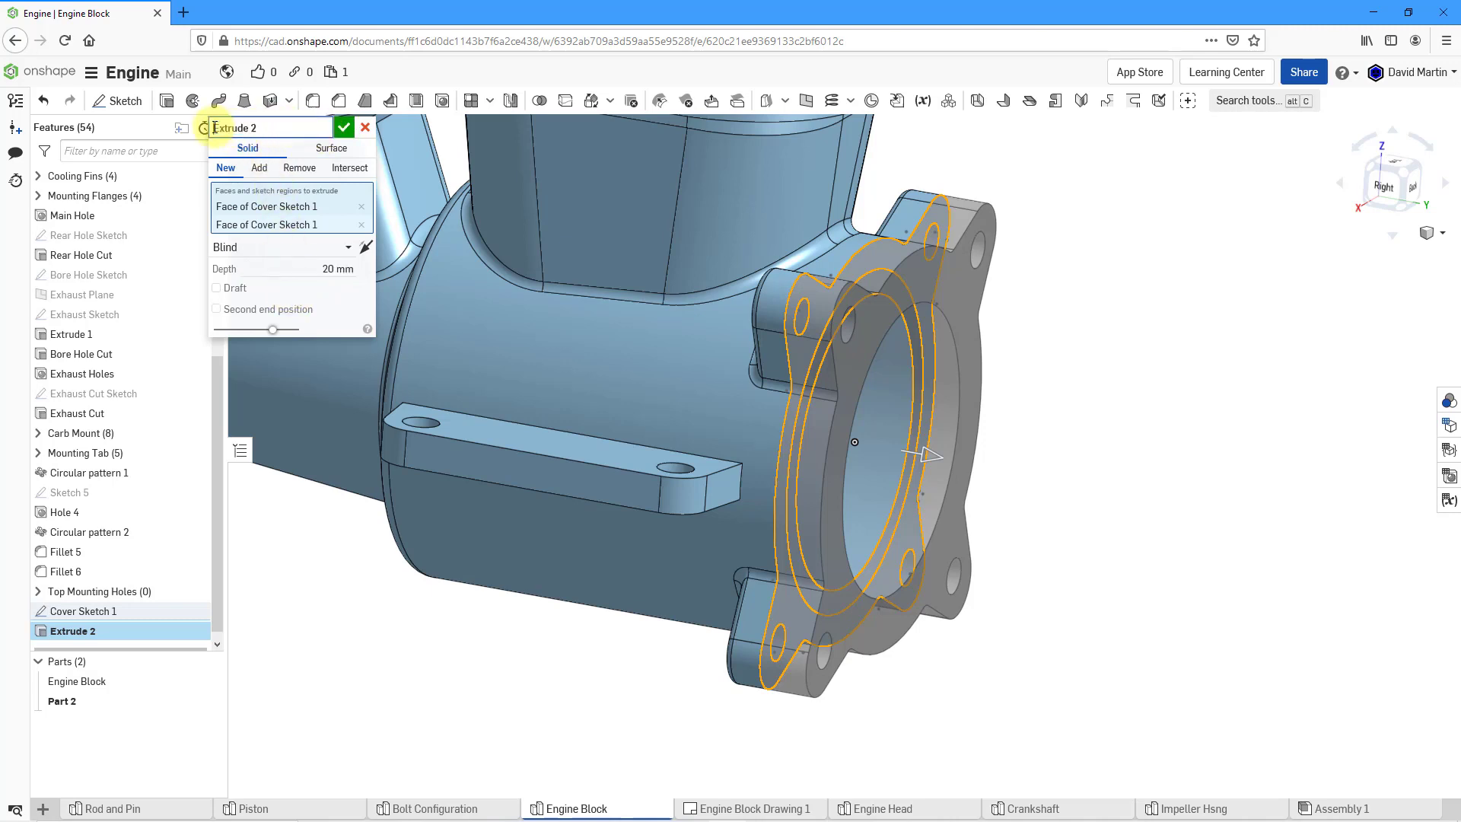
text(Cover)
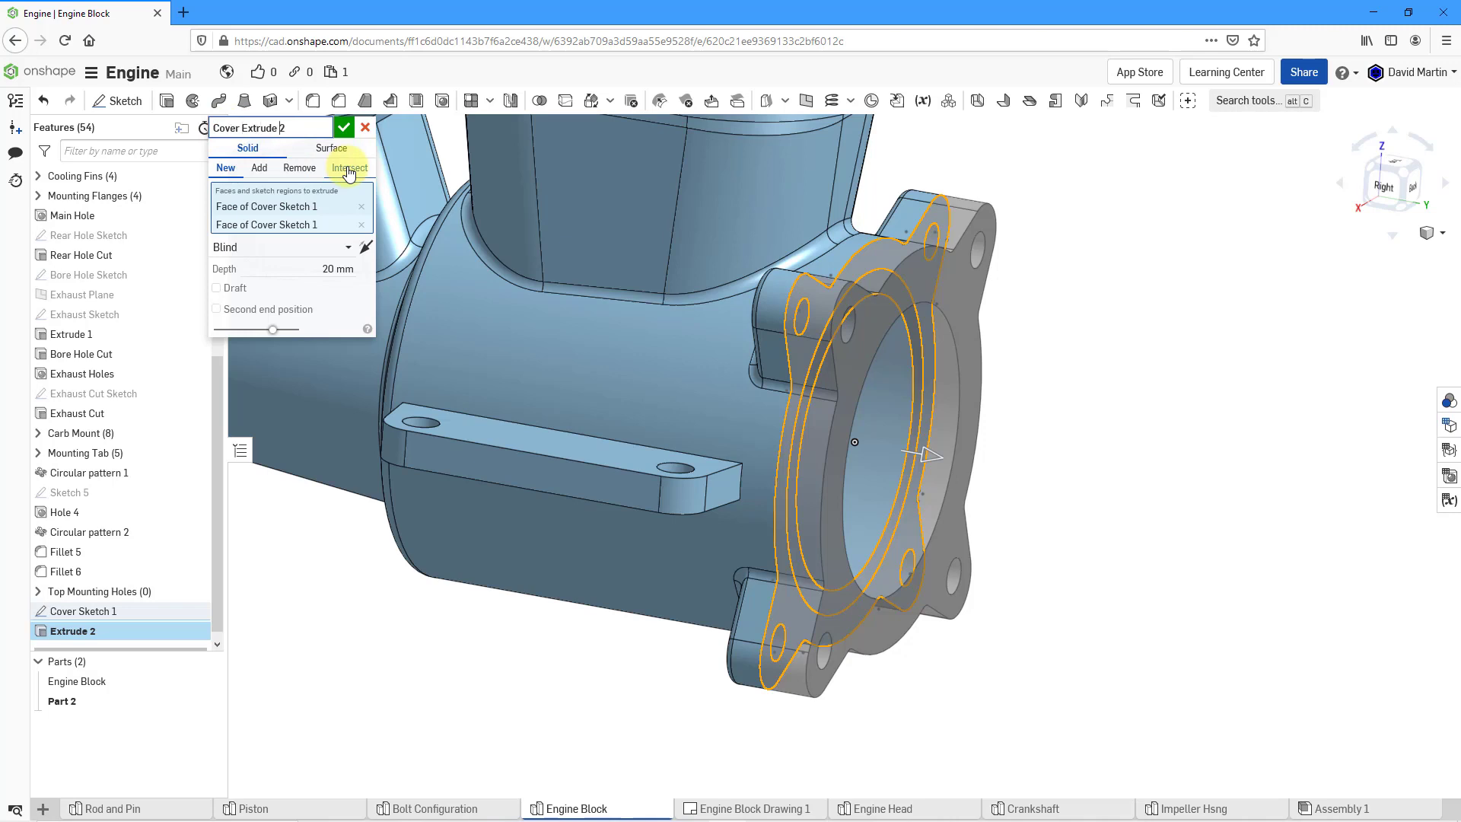
key(BackSpace)
text(1)
key(Return)
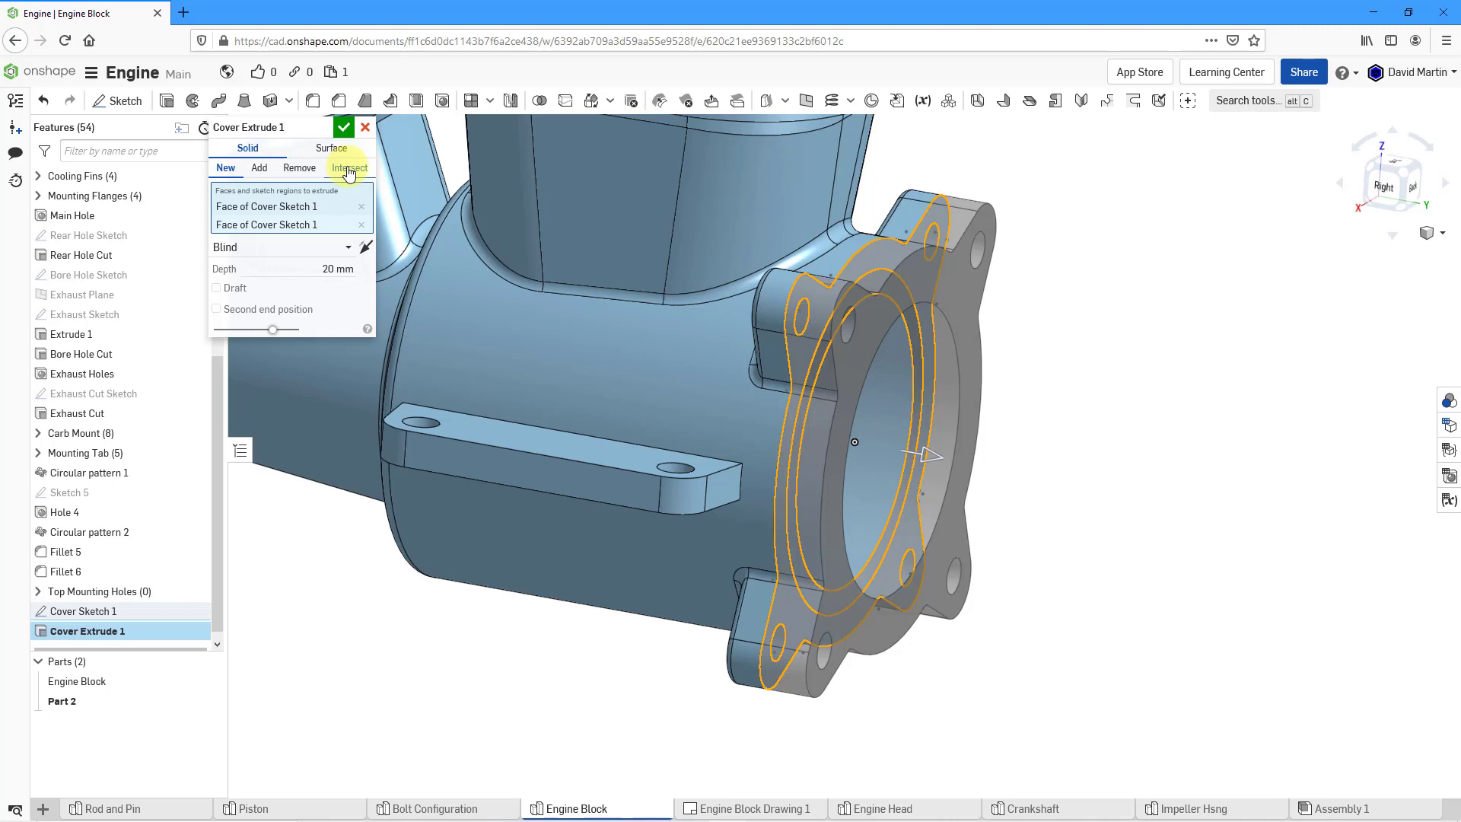
click(345, 127)
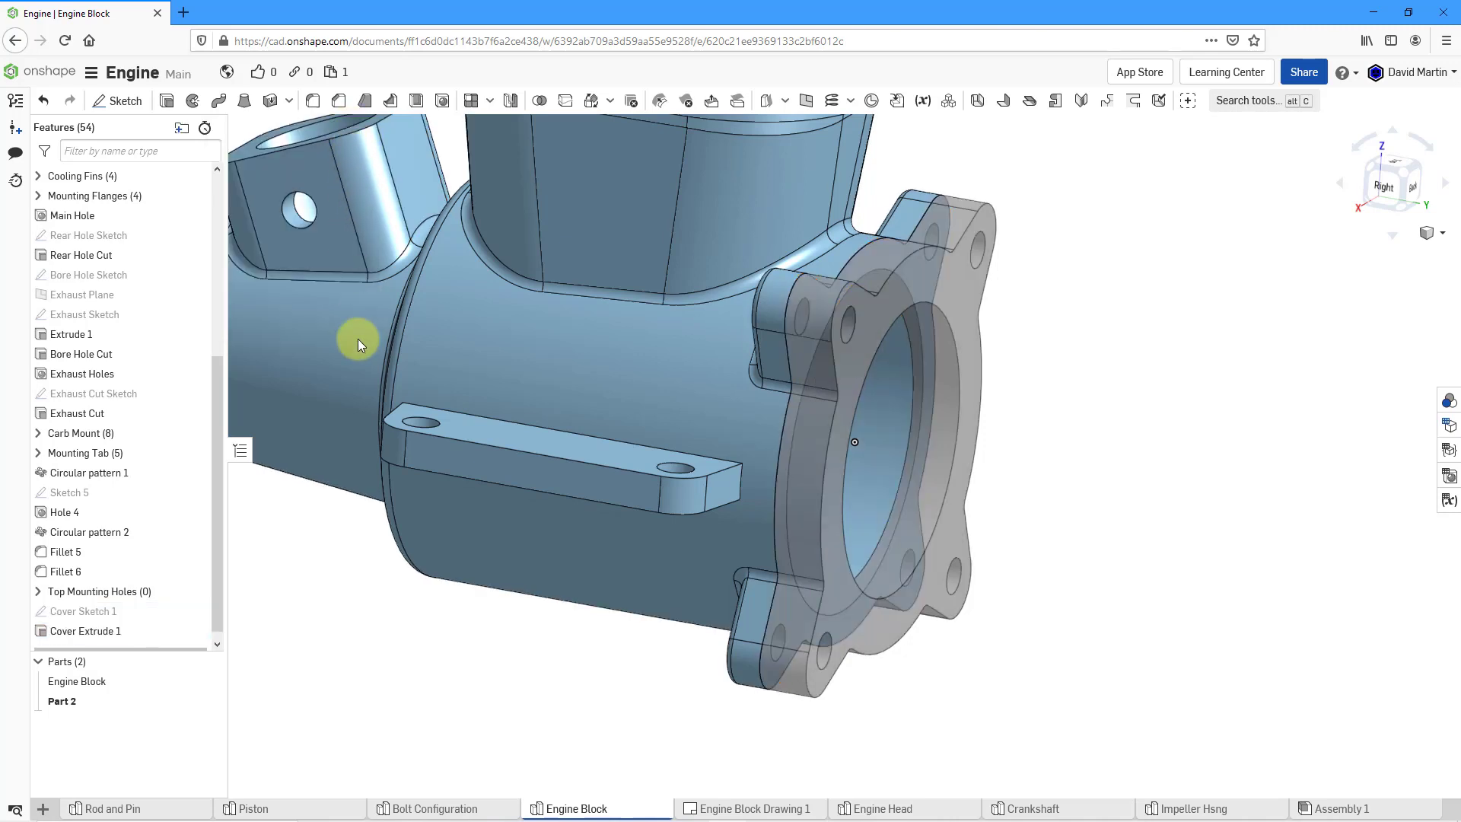
- Rename Part 2 in the Parts list to 'Engine Cover'
right_click(70, 703)
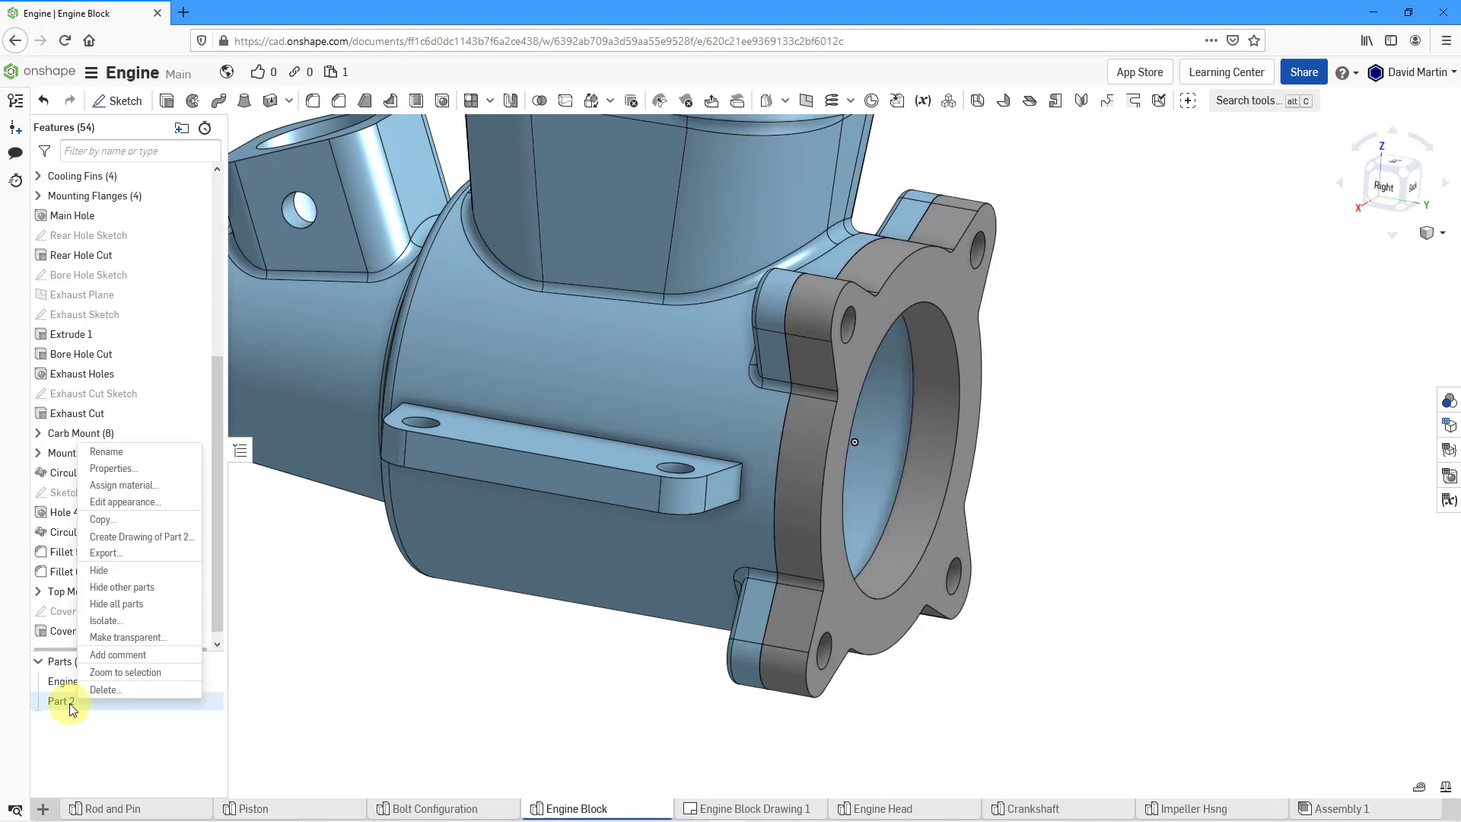
click(114, 452)
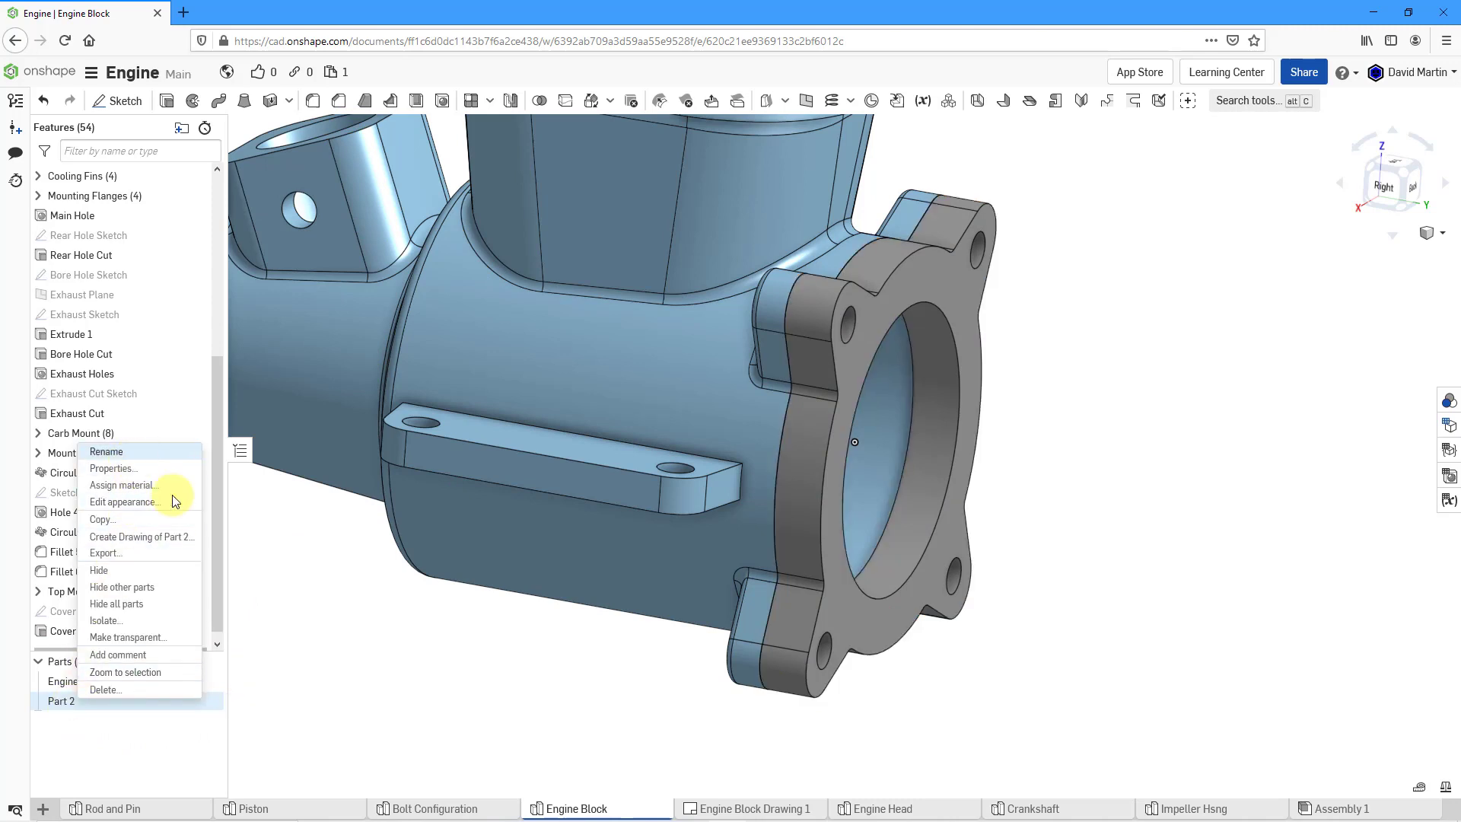
text(Eng)
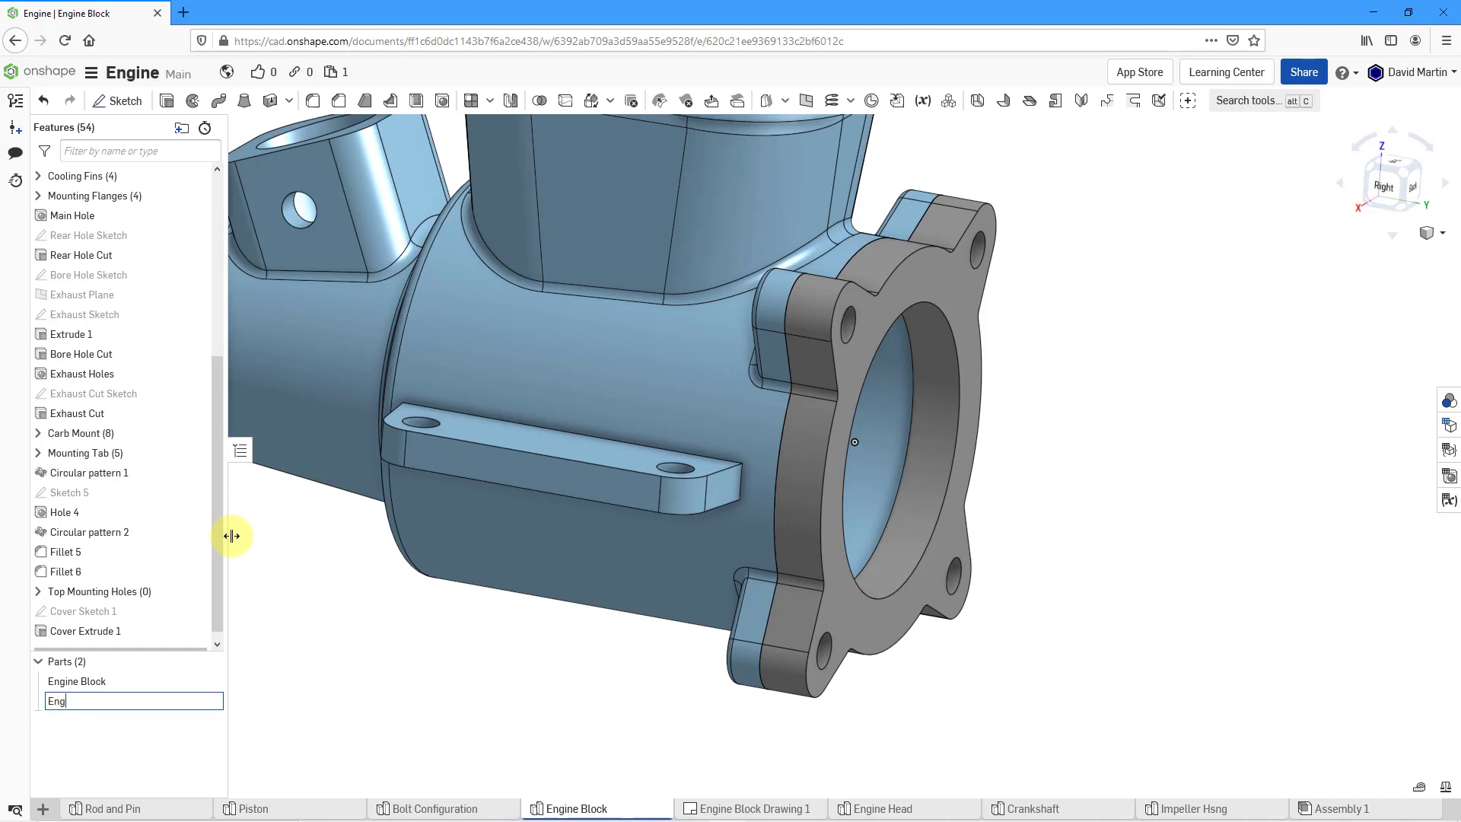
text(ine Cover)
key(Return)
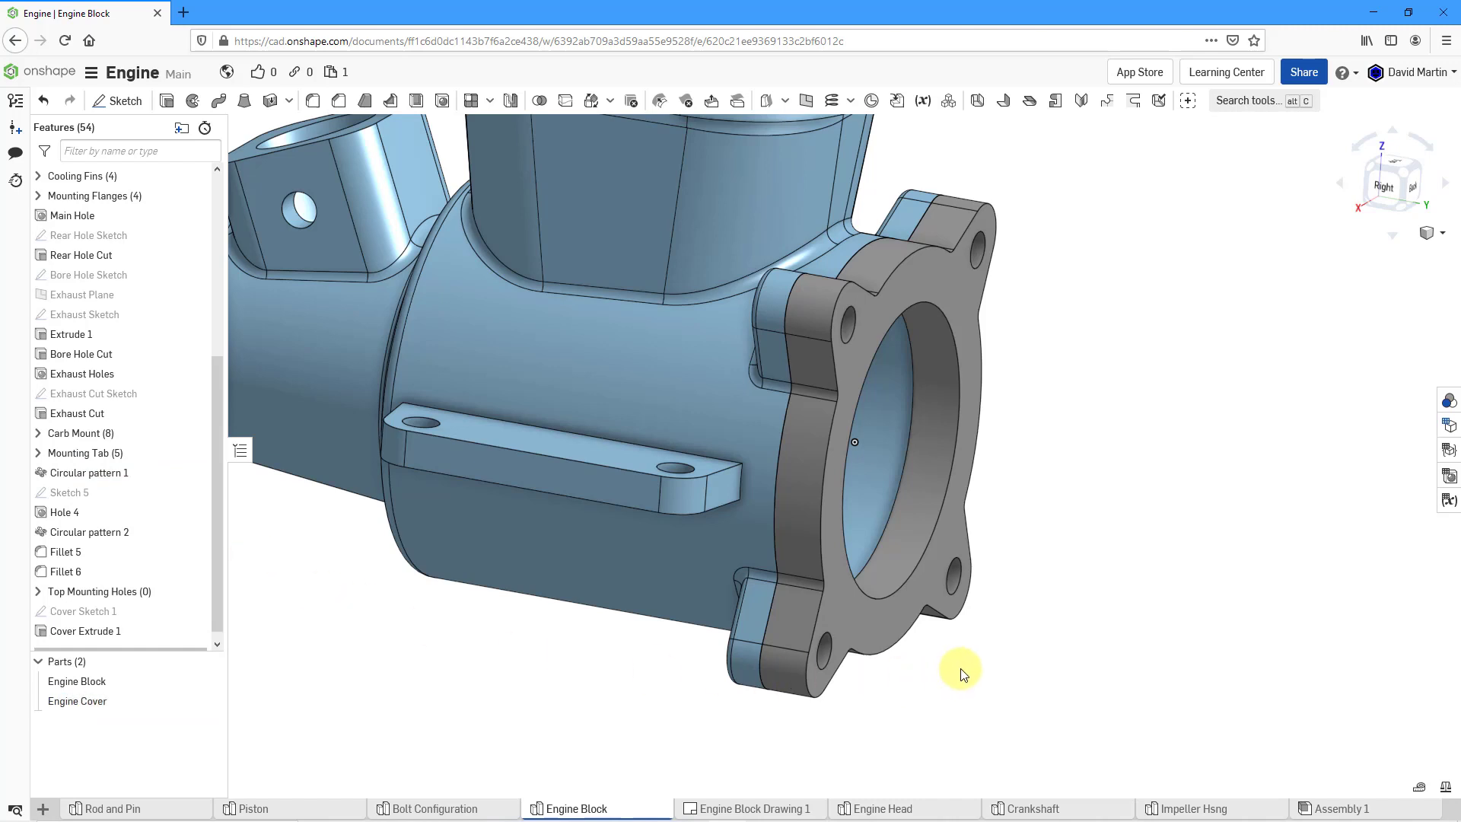
mouse_move(956, 669)
right_down()
mouse_move(952, 642)
mouse_move(936, 659)
right_up()
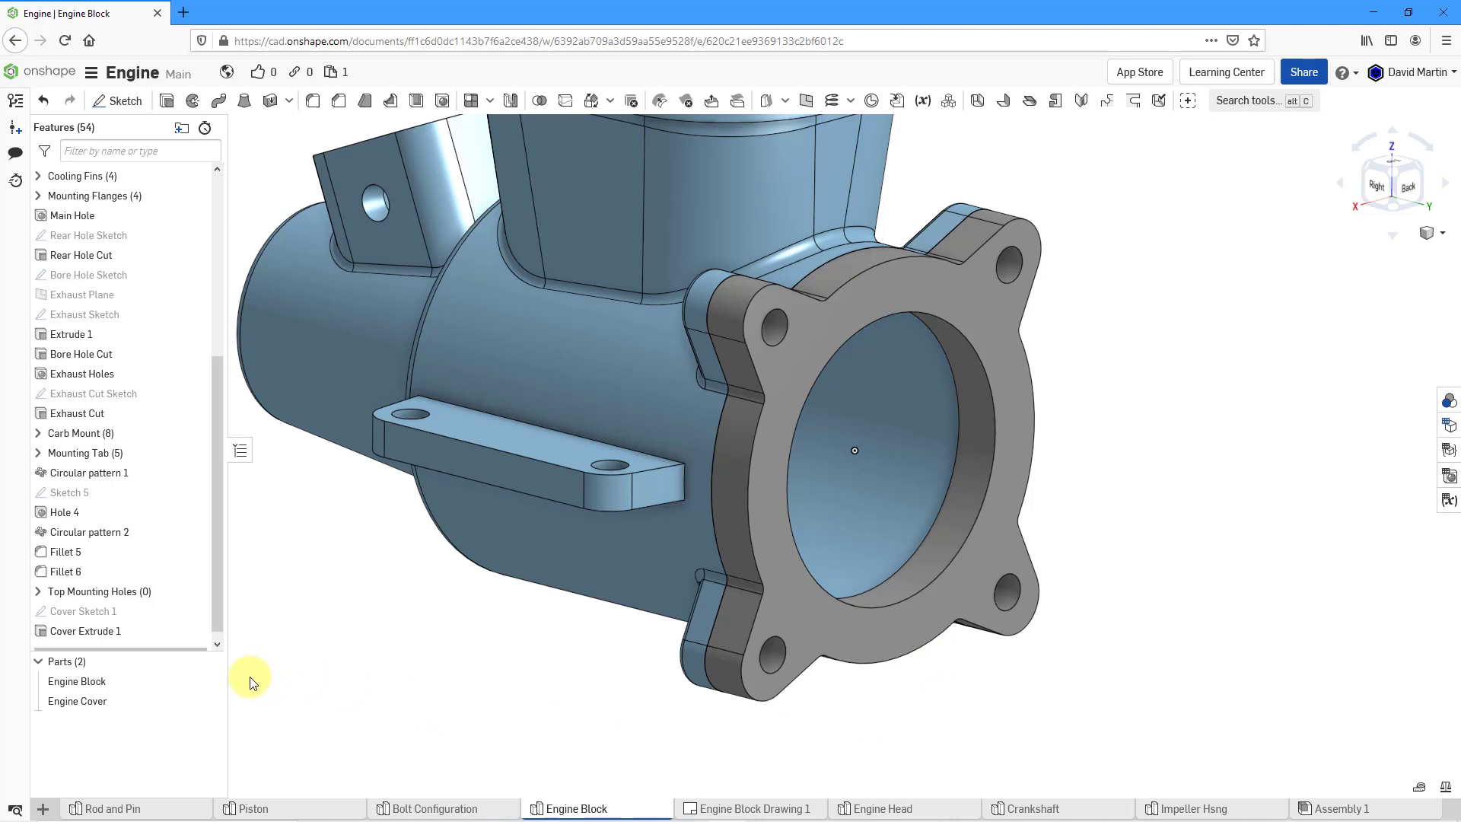
- Hide the Engine Block part and show Cover Sketch 1 again
click(209, 681)
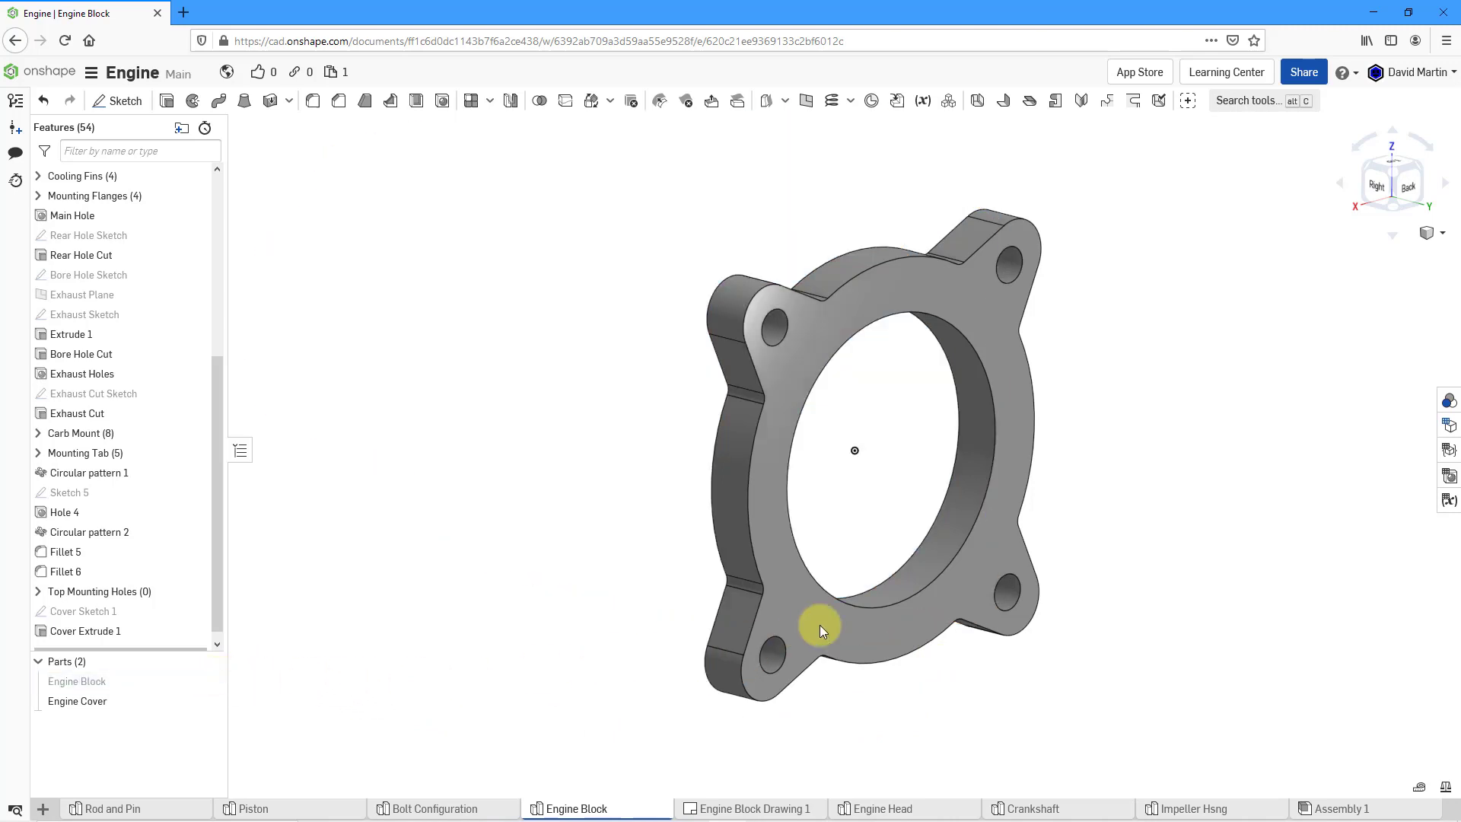
right_drag(911, 542, 1016, 562)
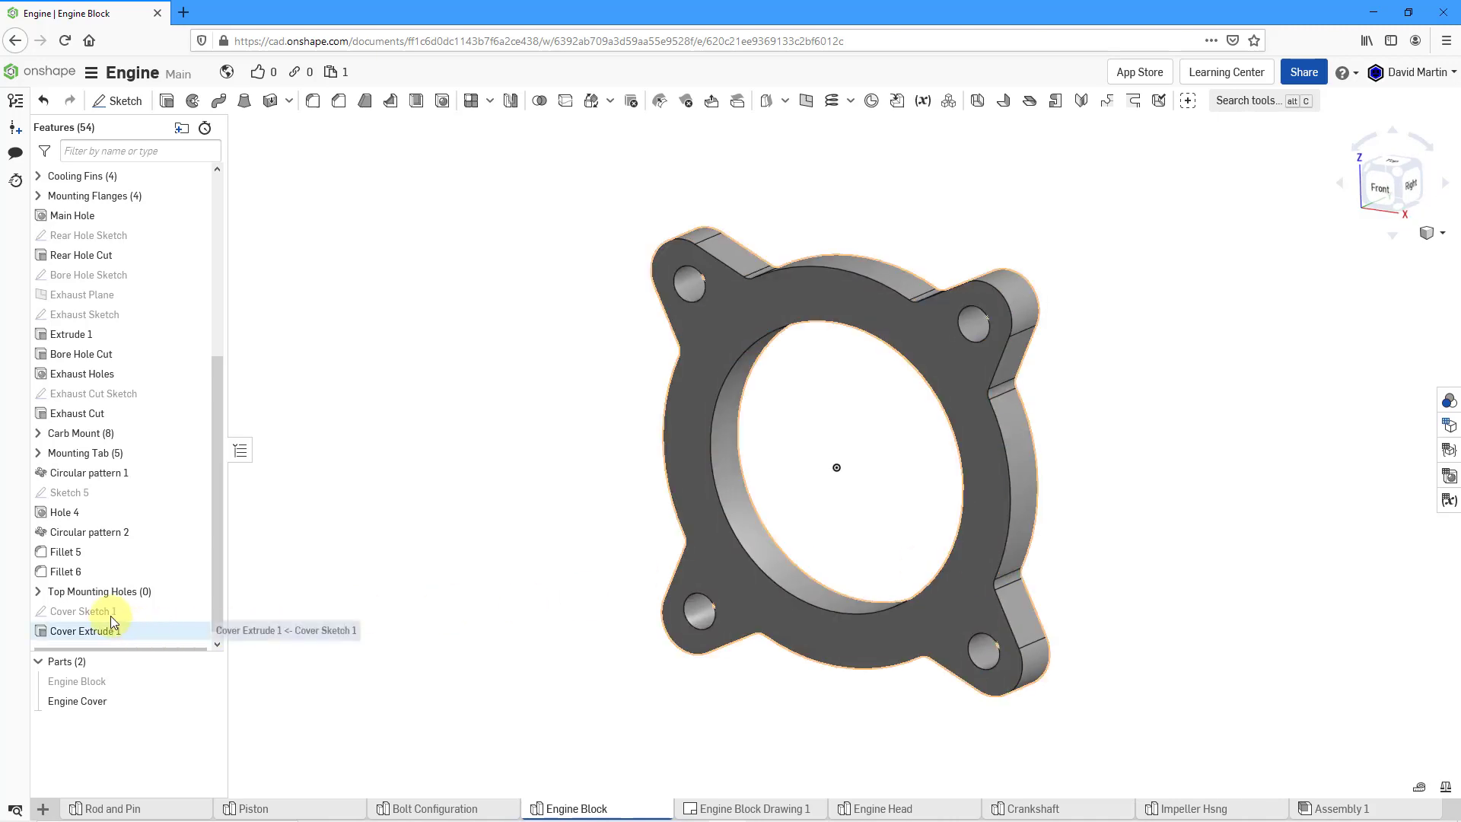
click(198, 613)
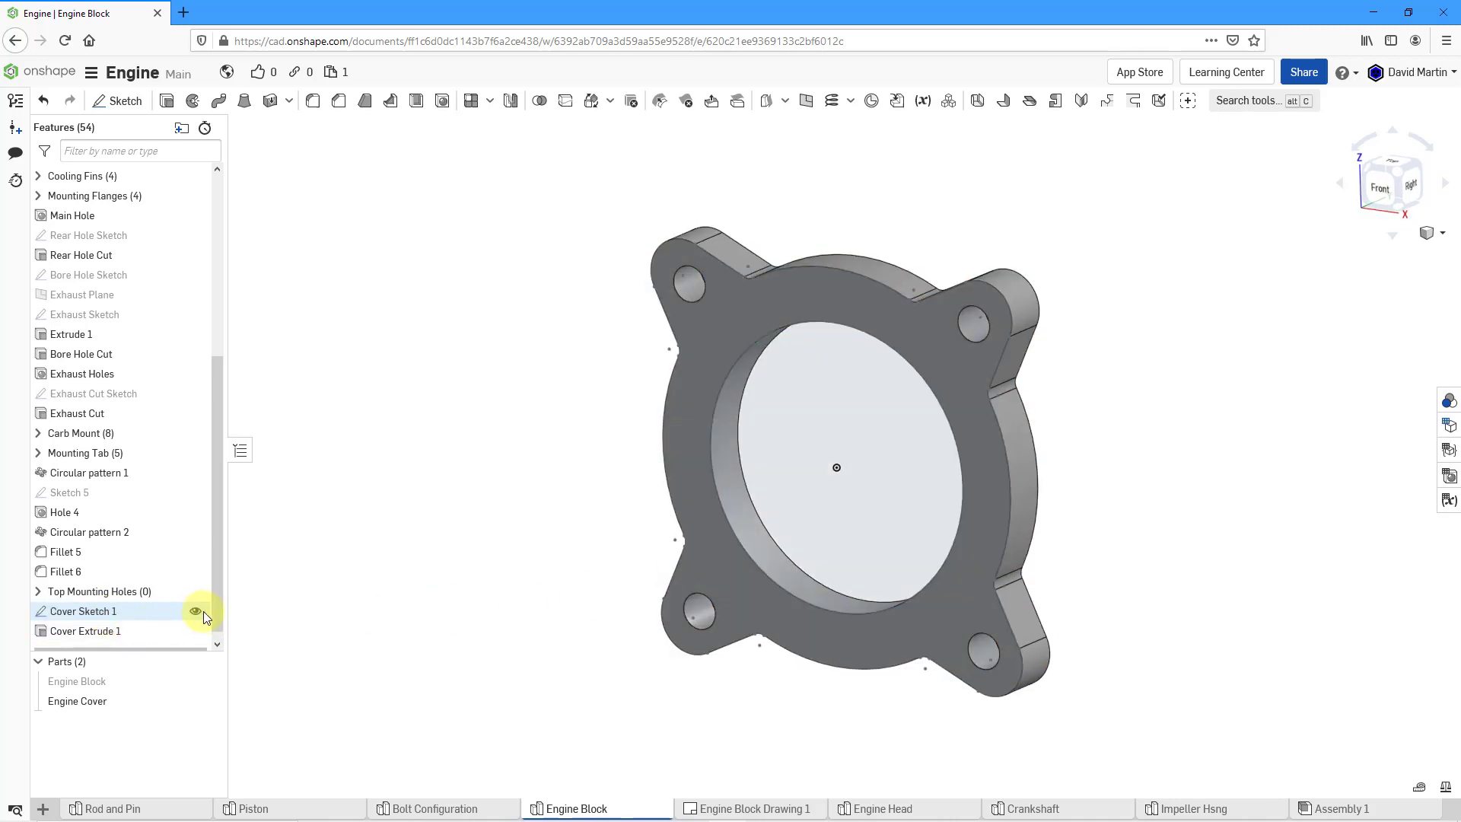
mouse_move(688, 572)
right_down()
mouse_move(650, 566)
mouse_move(662, 578)
right_up()
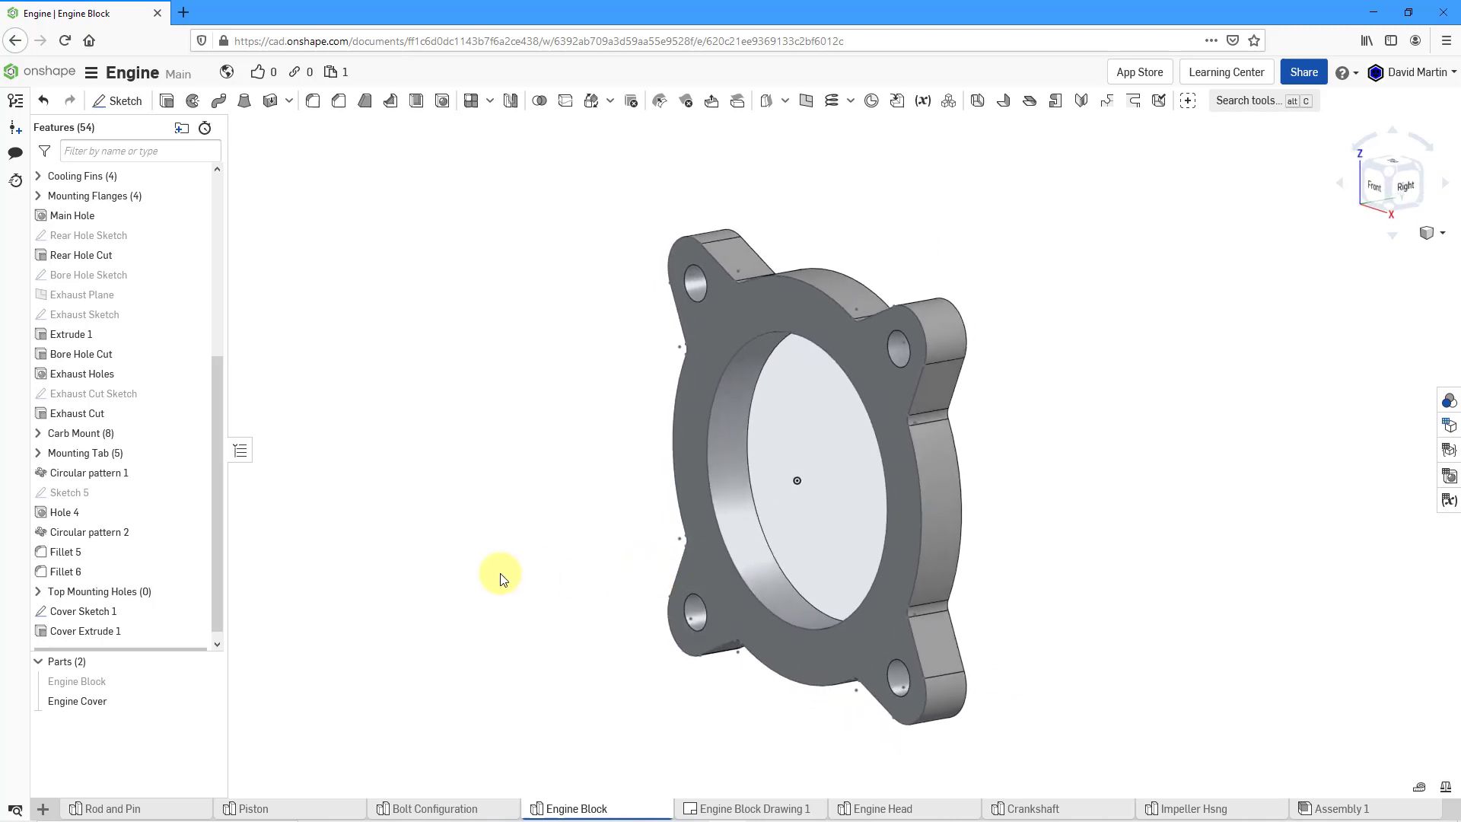
- Extrude the Cover Sketch 1 ring region 40 mm in the flipped direction onto the Engine Cover
click(165, 102)
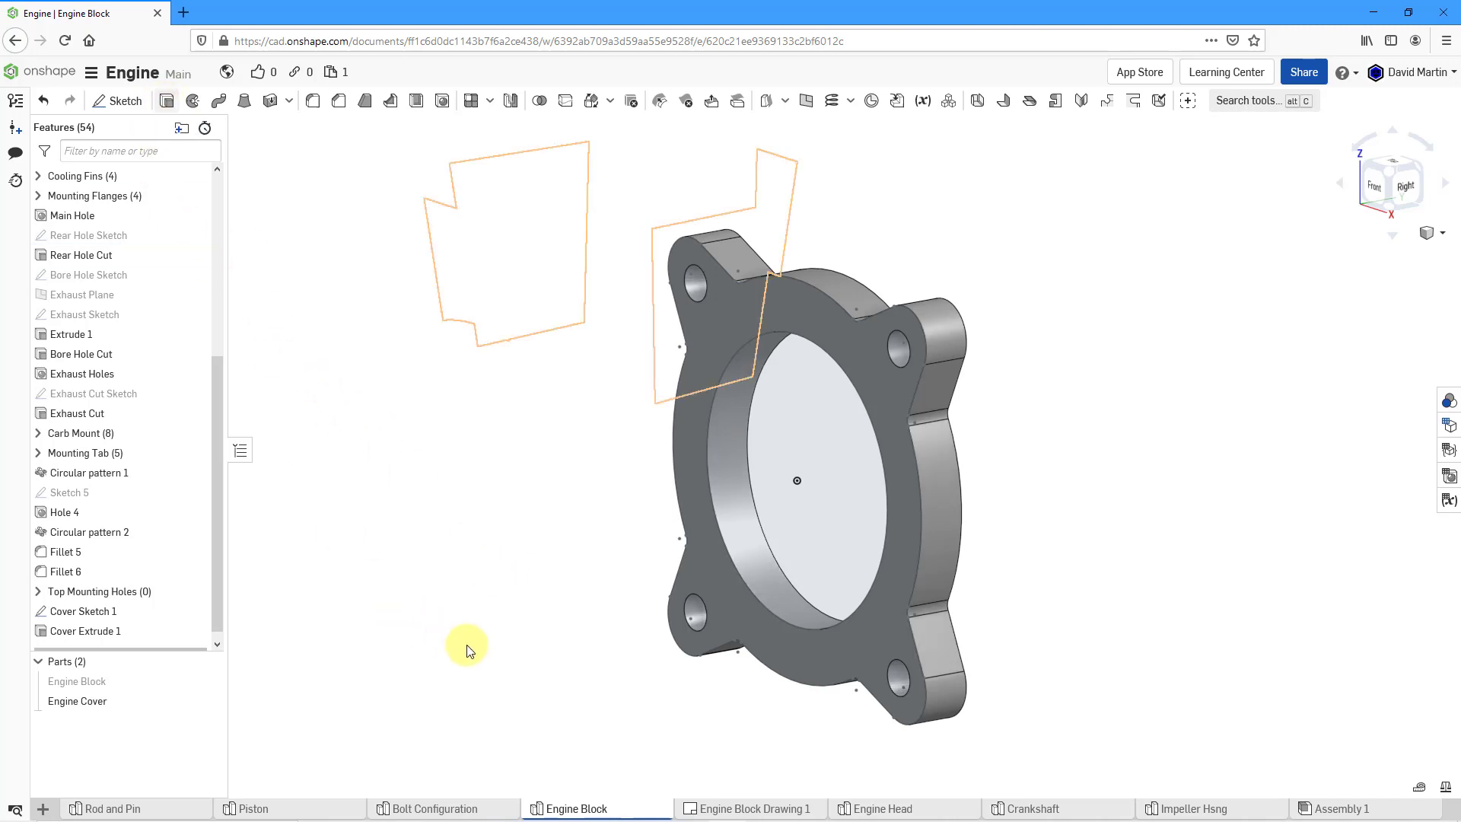
click(766, 617)
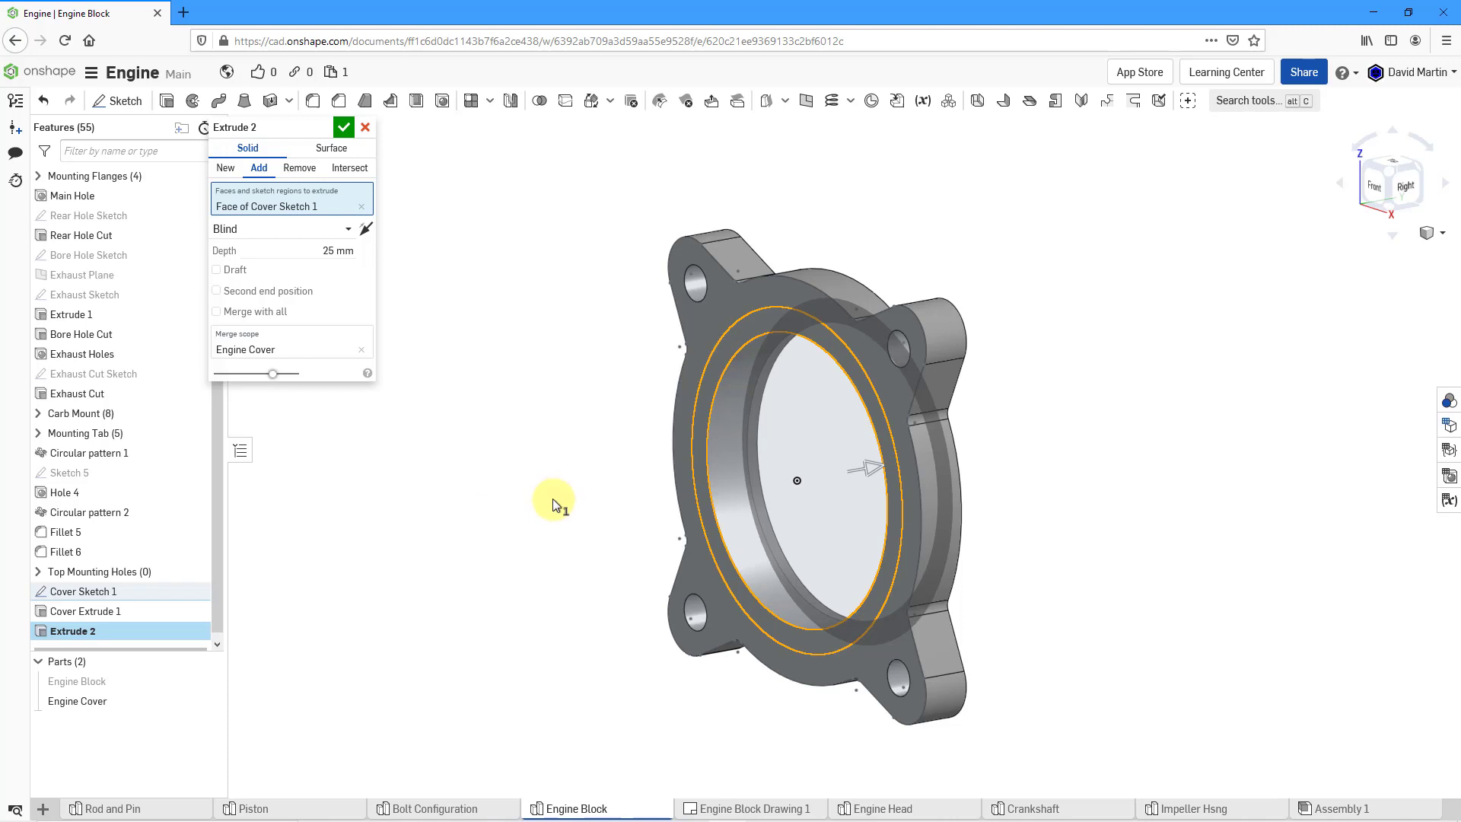
click(861, 469)
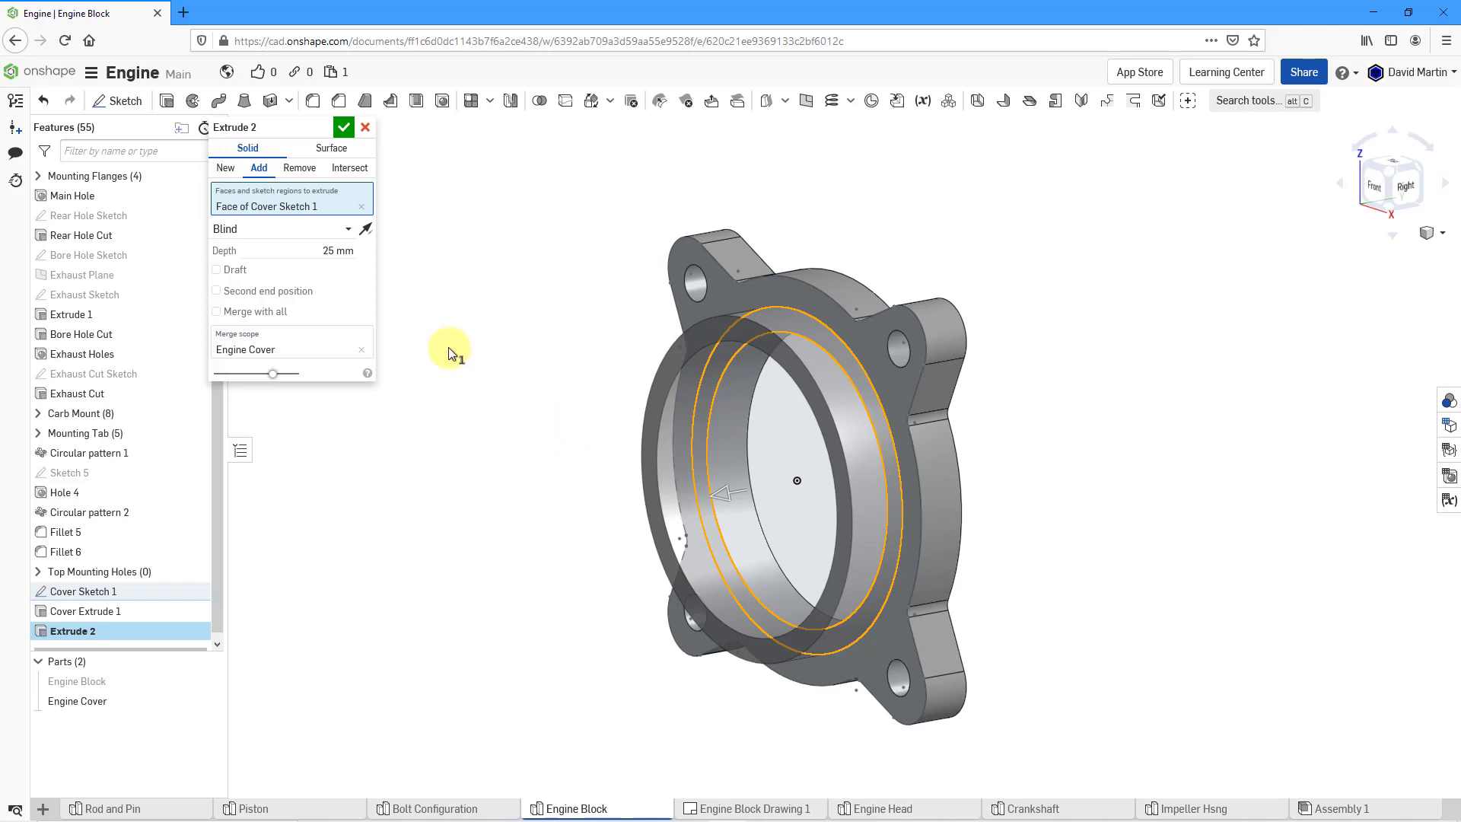
click(294, 251)
text(40)
key(Return)
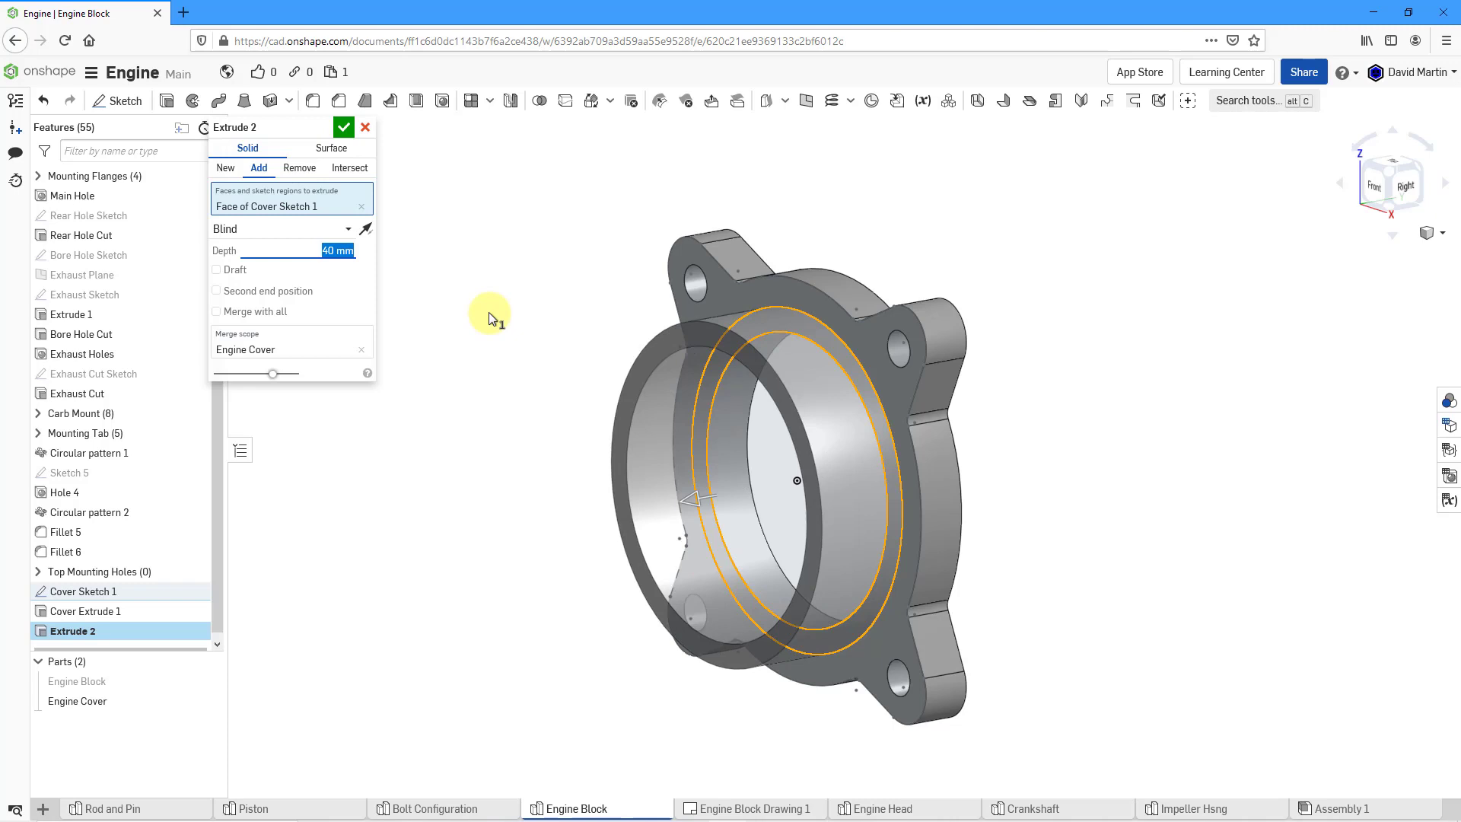
click(344, 128)
right_drag(588, 342, 626, 344)
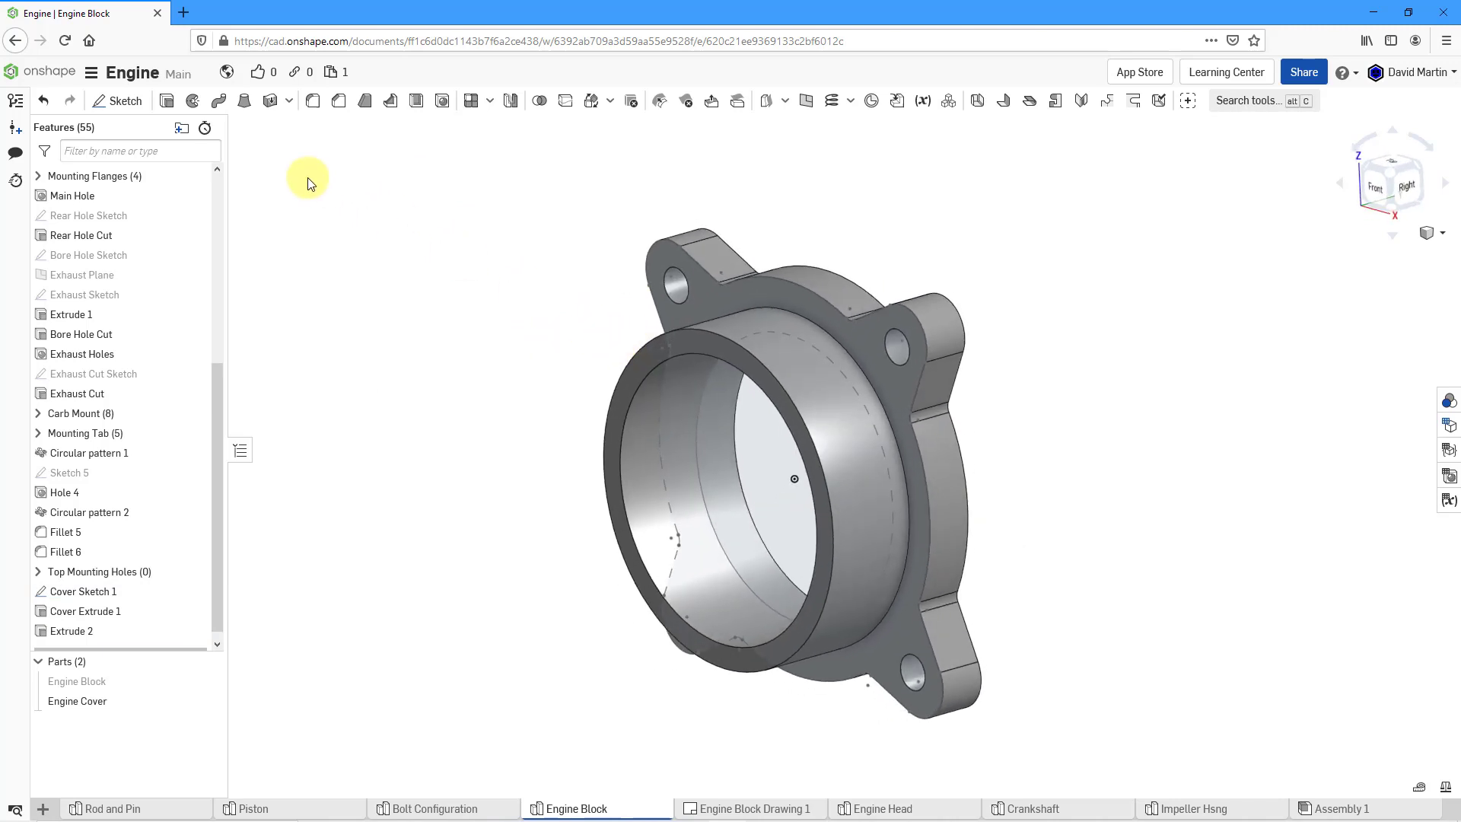
- Sketch on the ring's end face, projecting its outer edge, and close the sketch
click(135, 111)
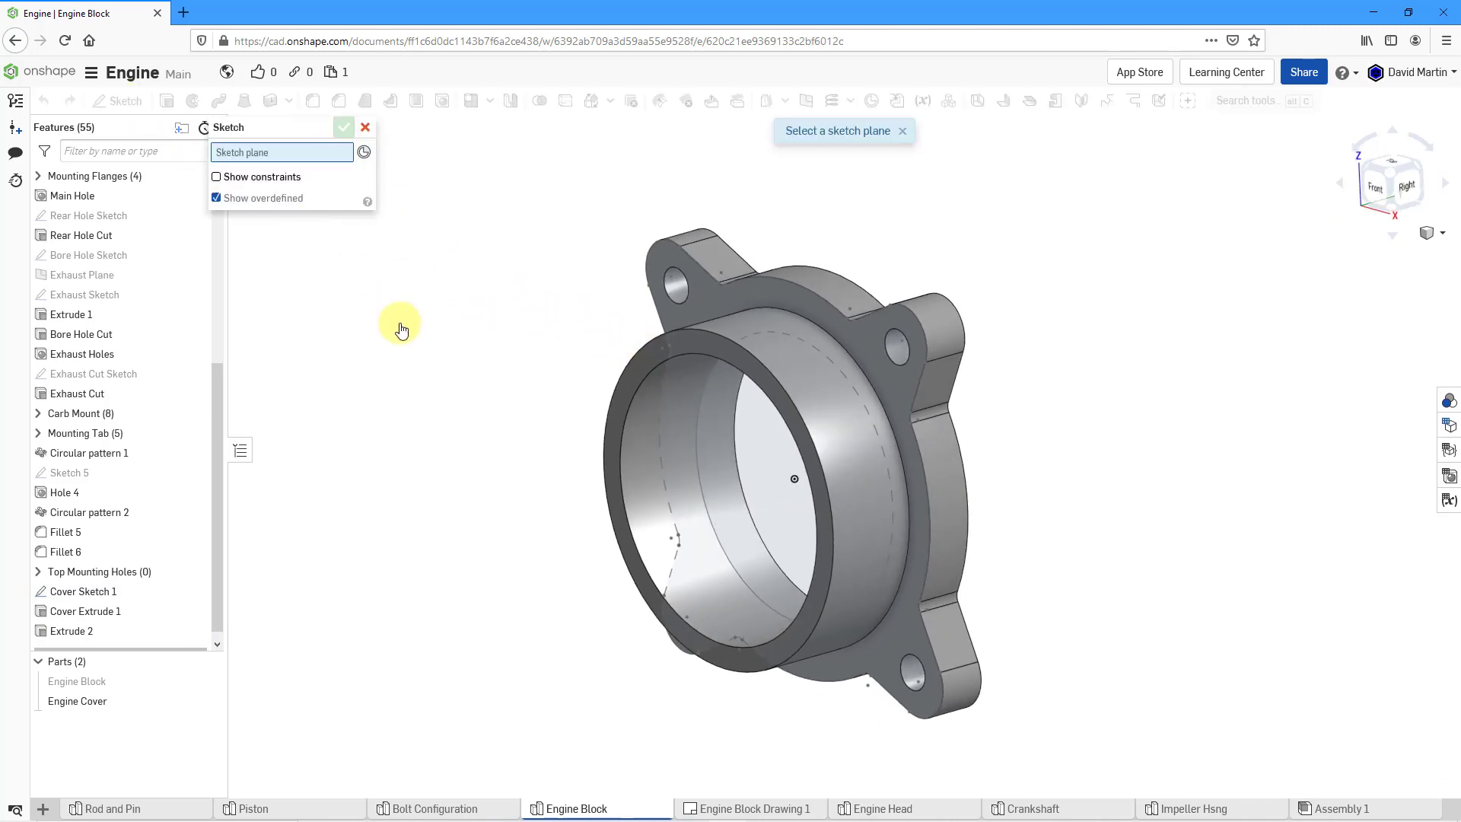
click(695, 347)
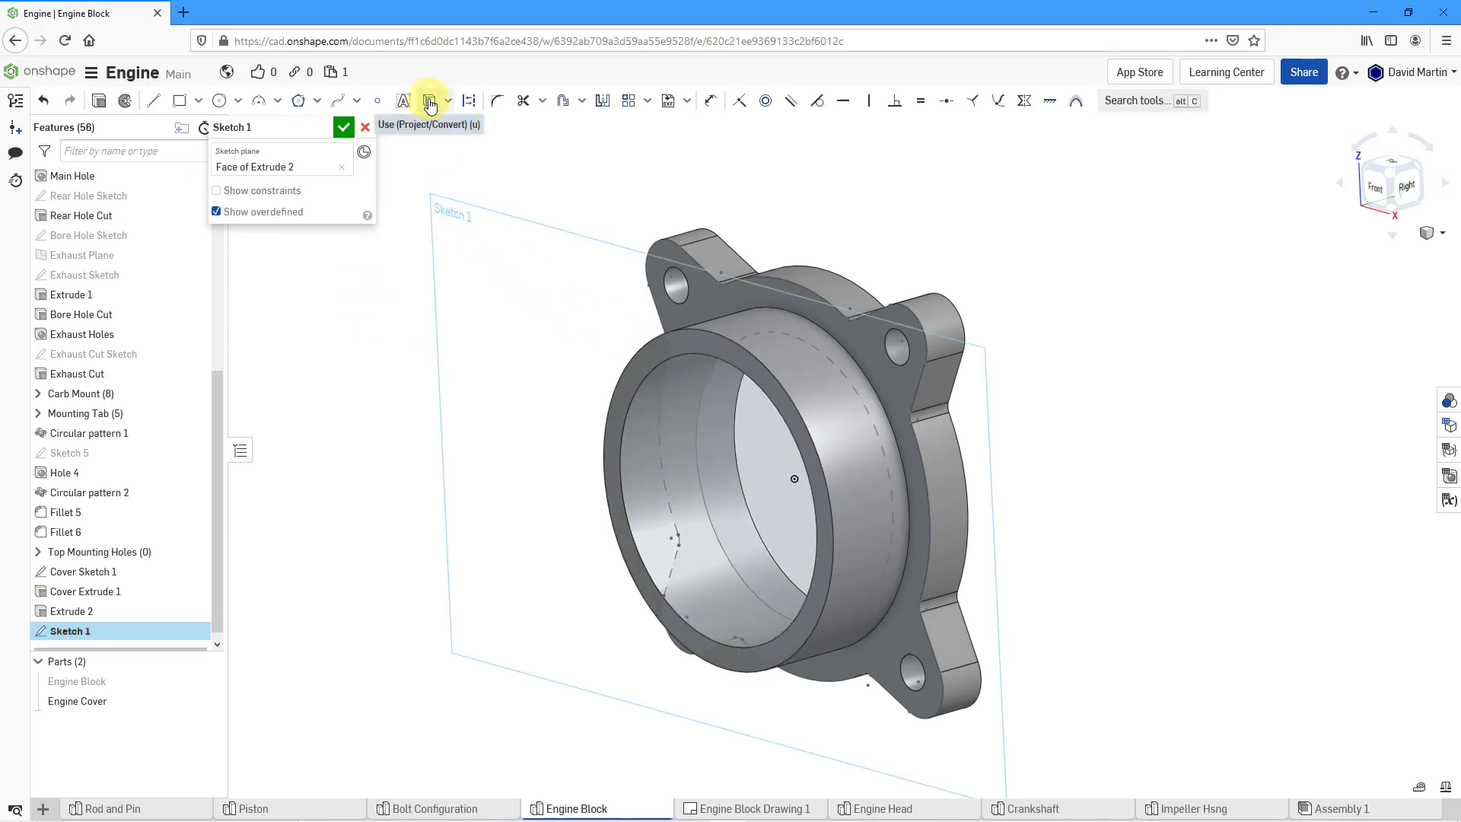
click(430, 104)
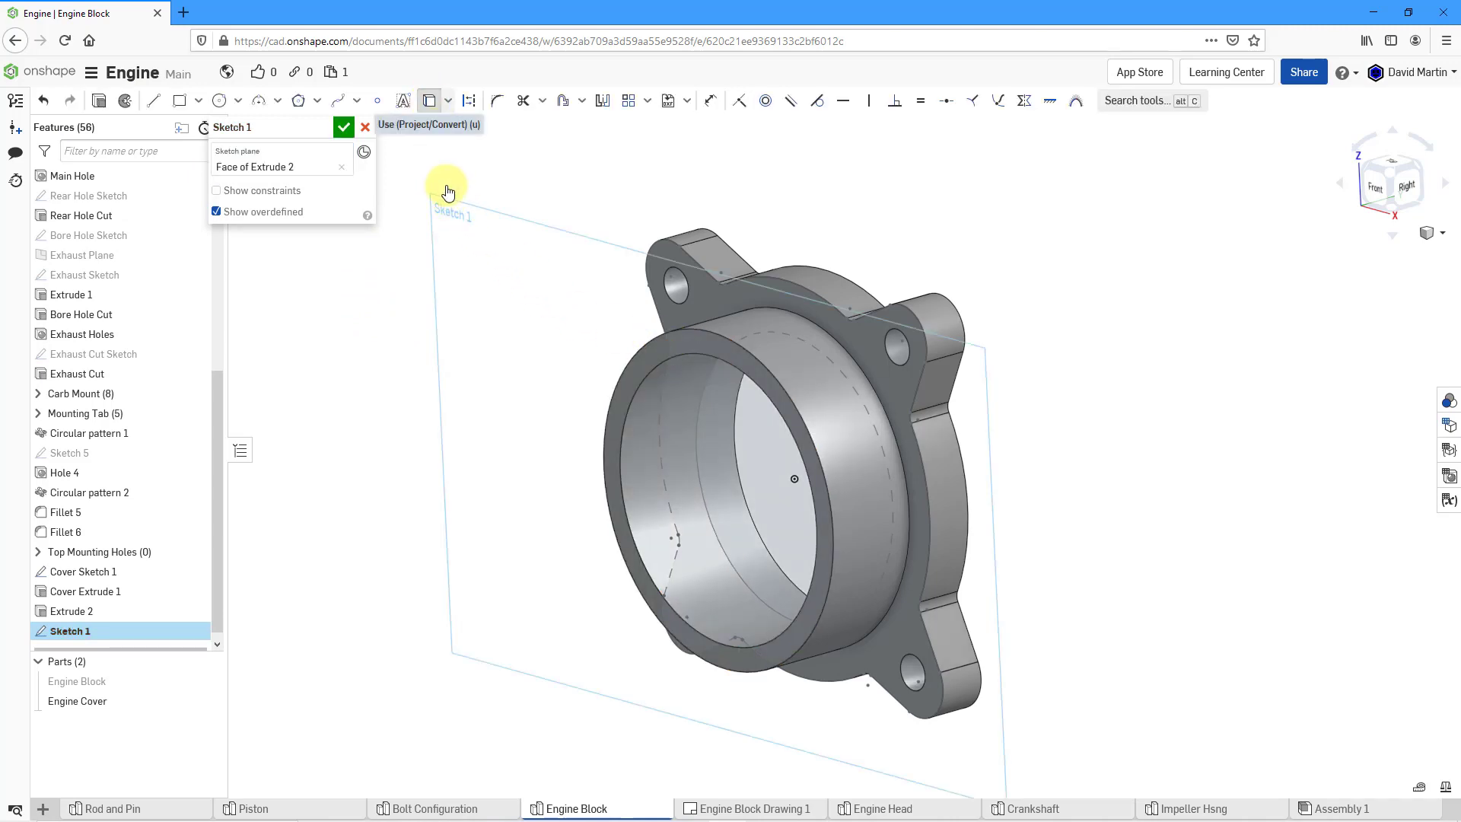
click(684, 333)
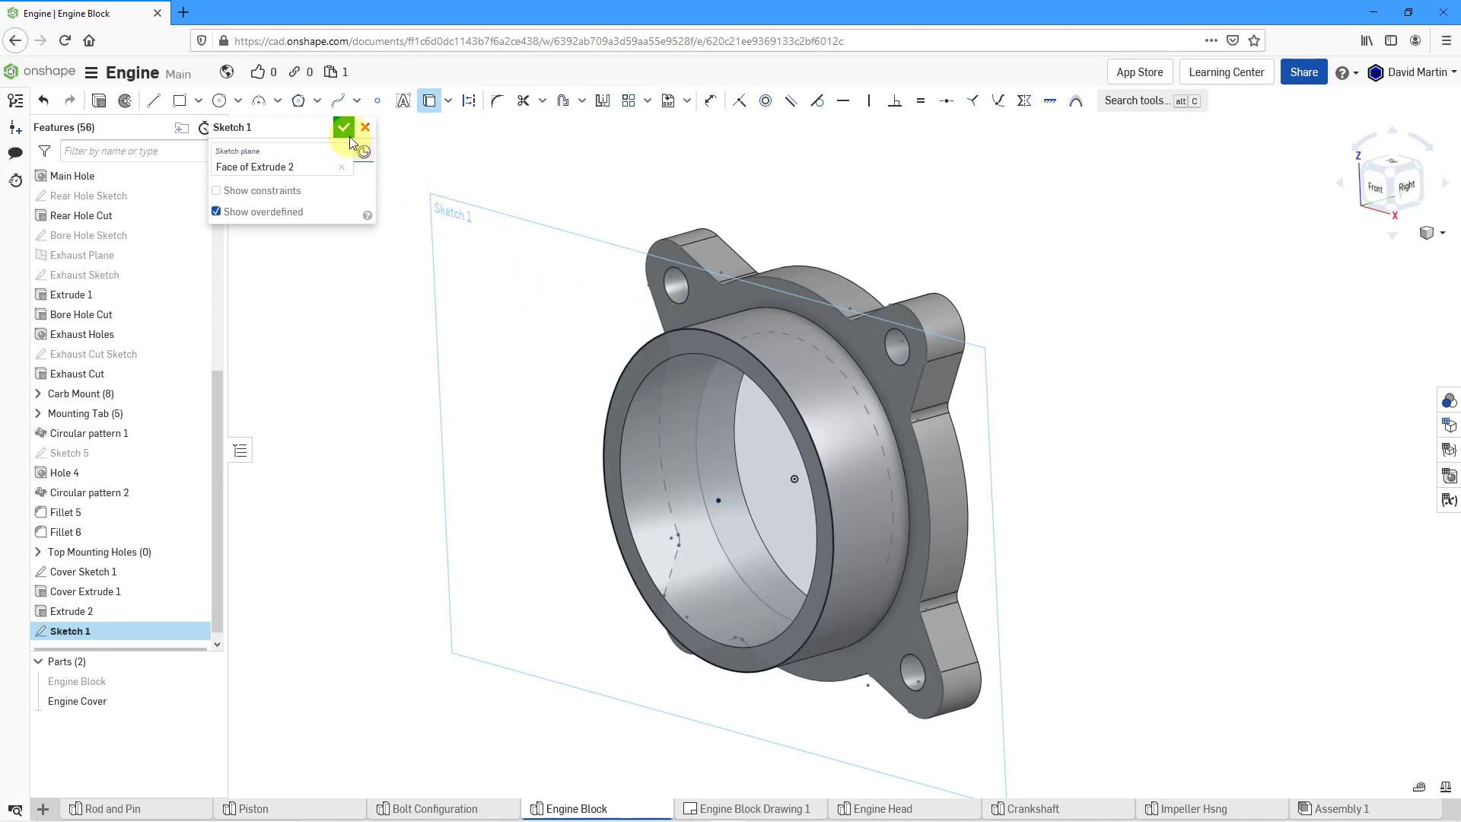
click(346, 128)
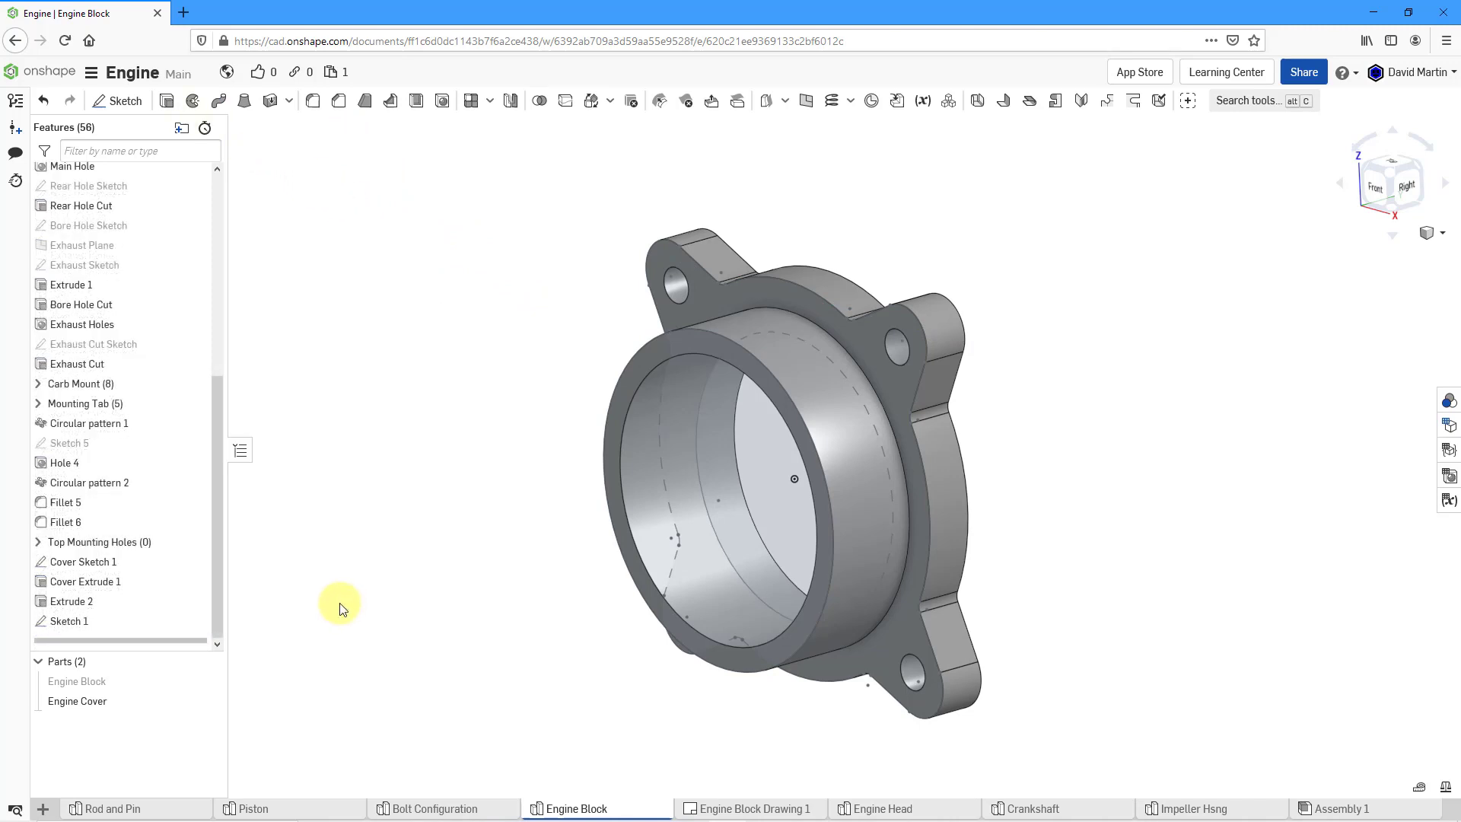
- Extrude Sketch 1 10 mm in the flipped direction into the Engine Cover
click(79, 622)
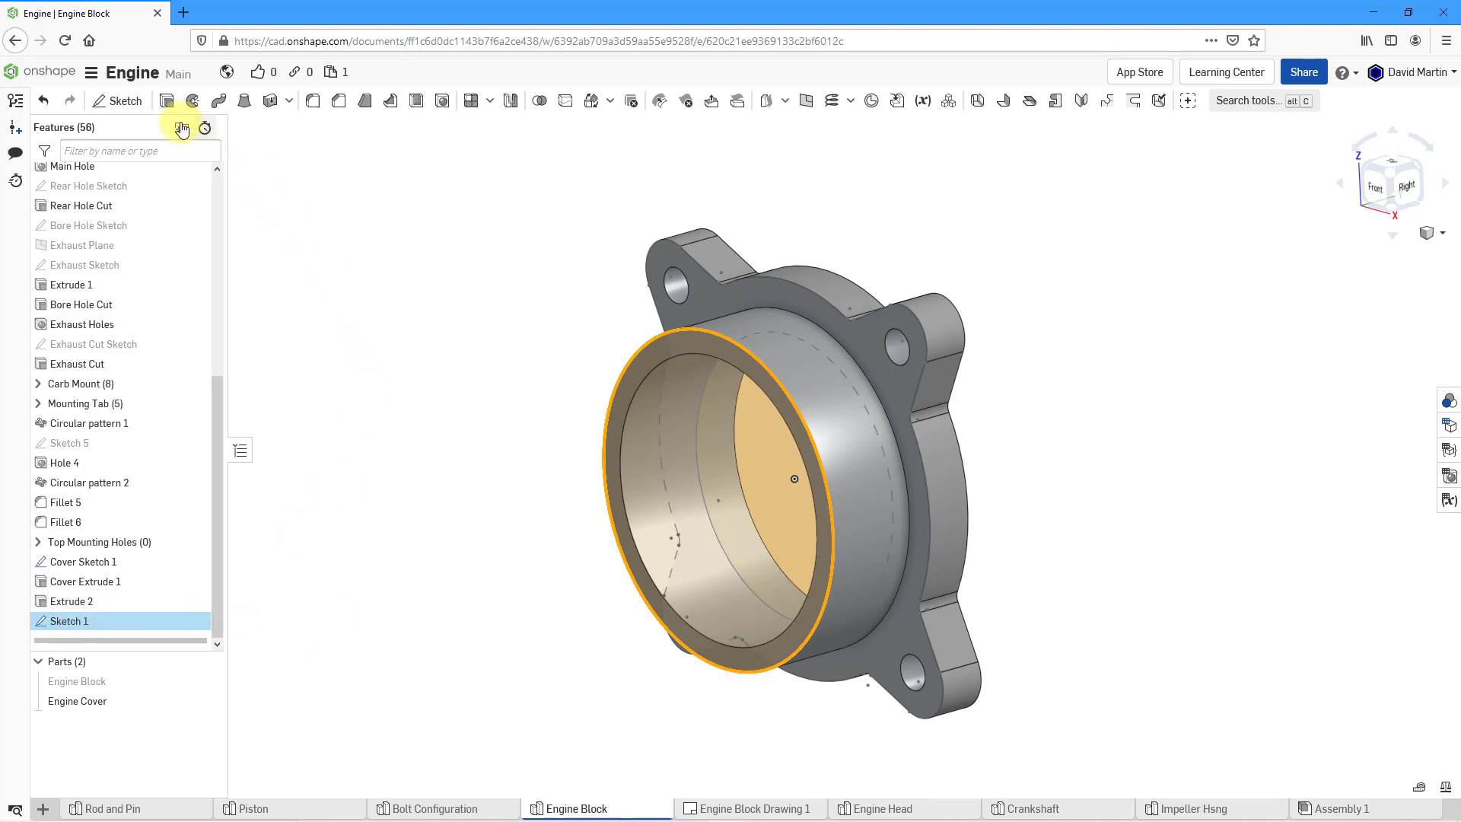
click(167, 102)
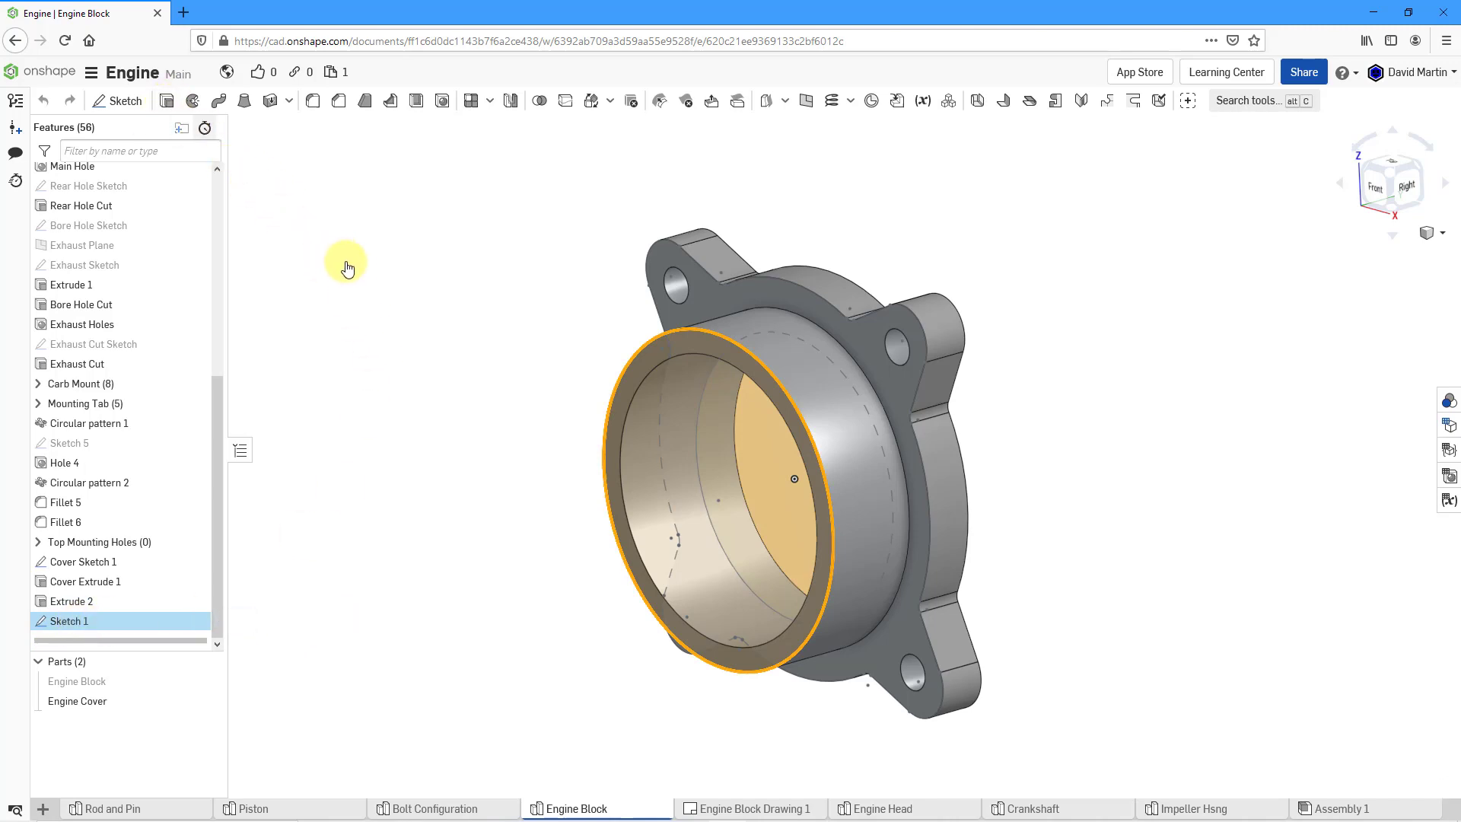
click(647, 520)
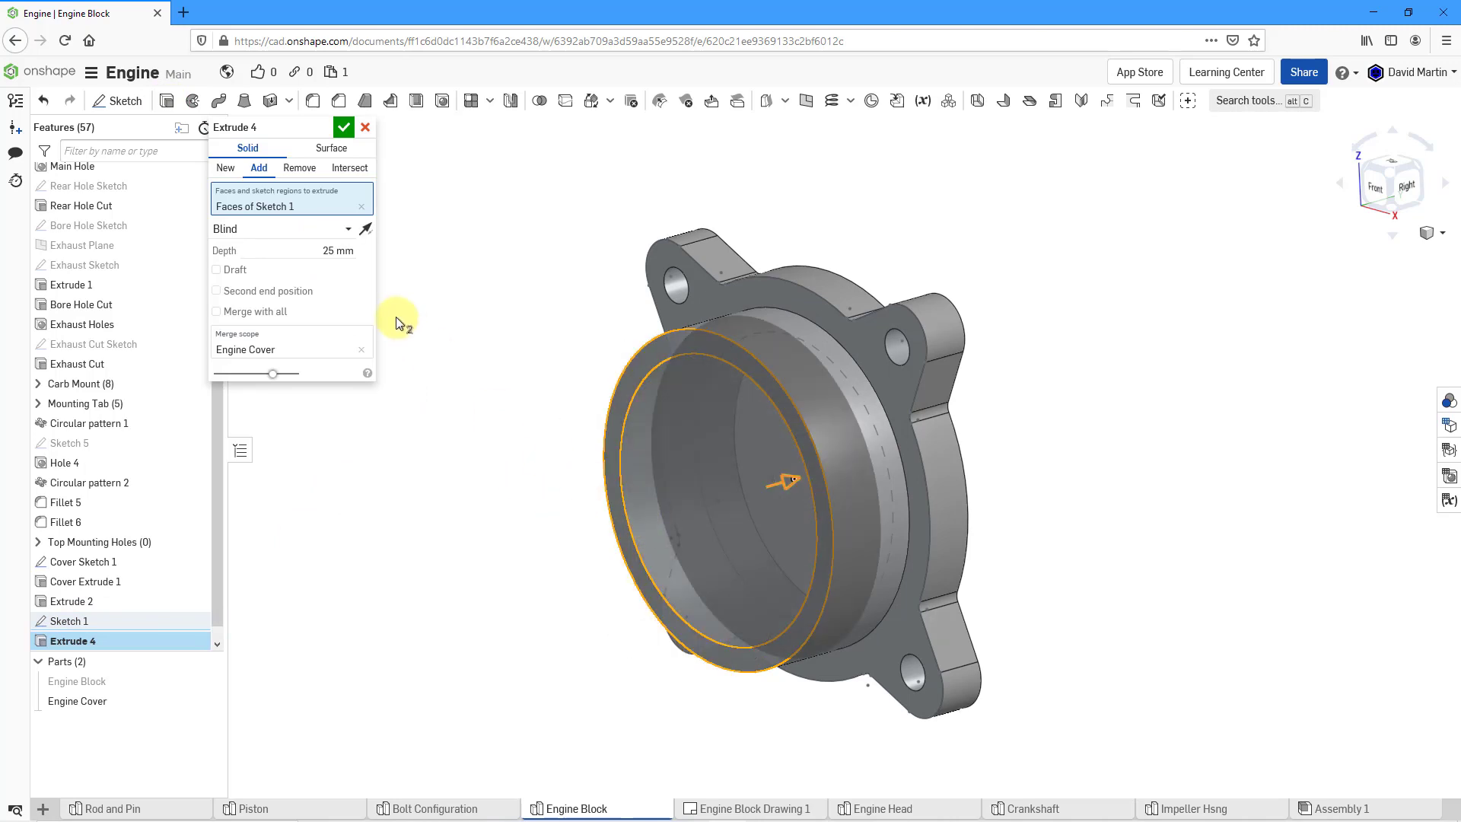
click(335, 251)
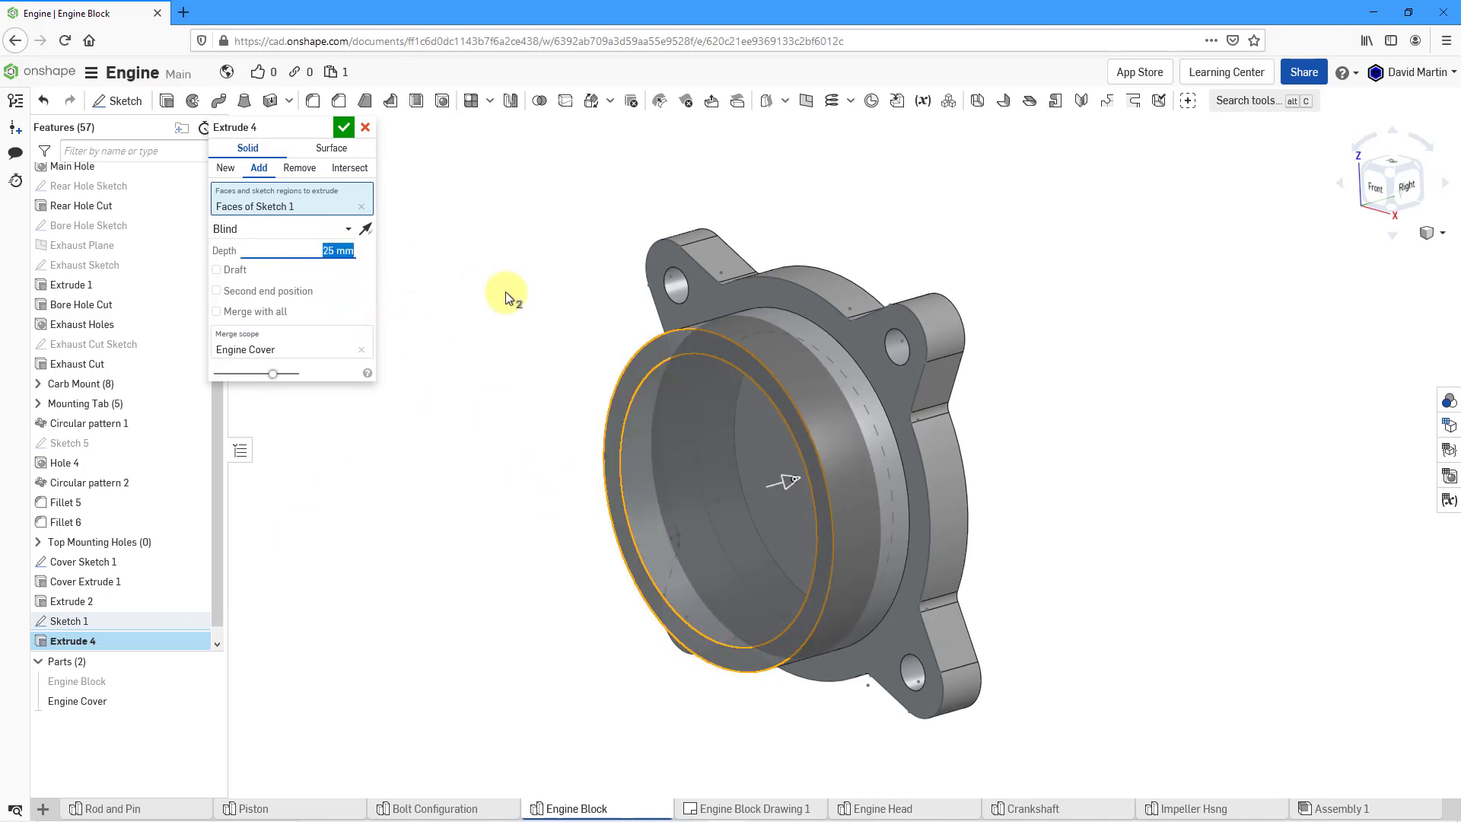
text(10)
key(Return)
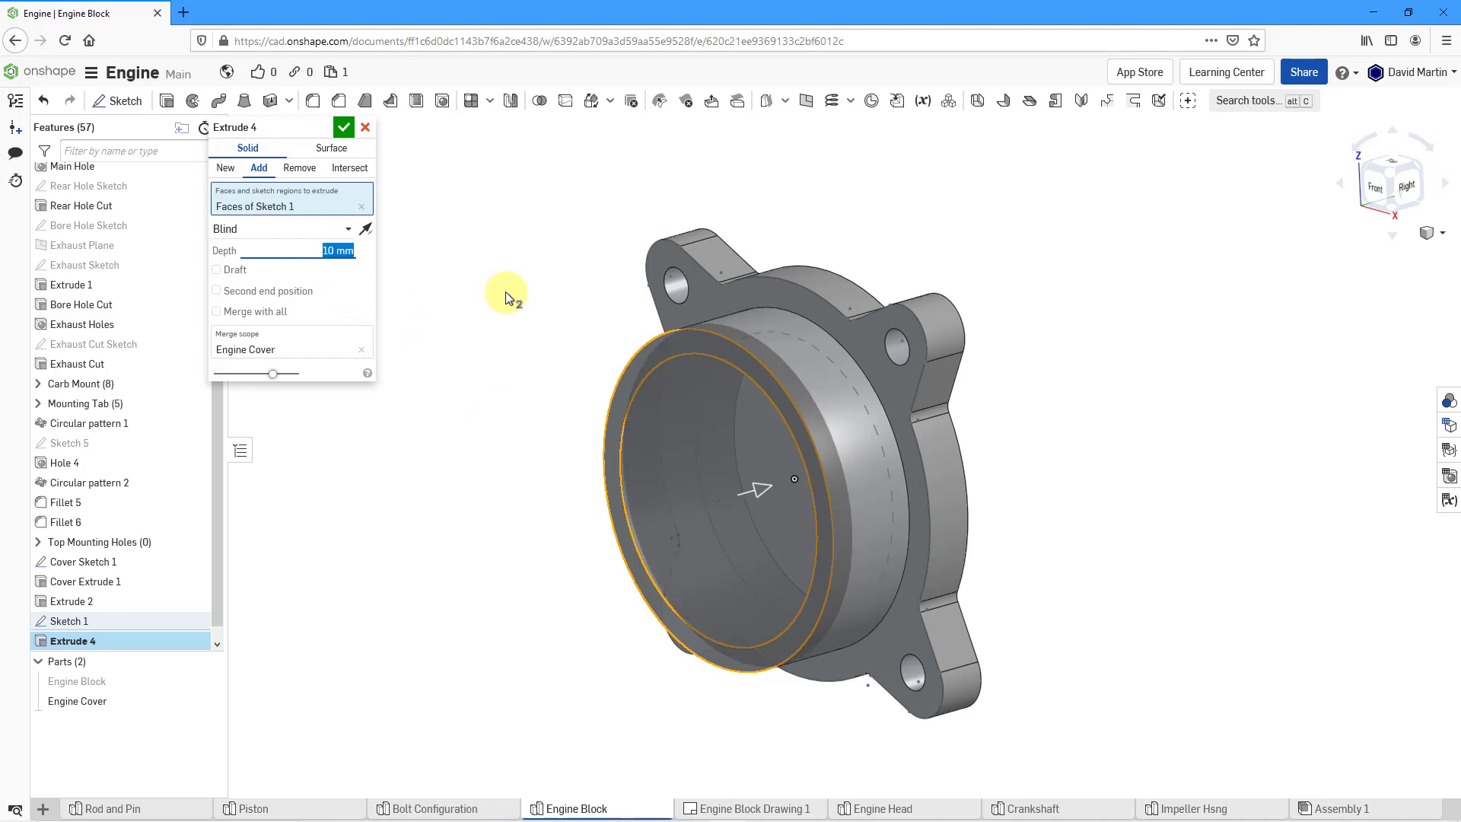
click(343, 128)
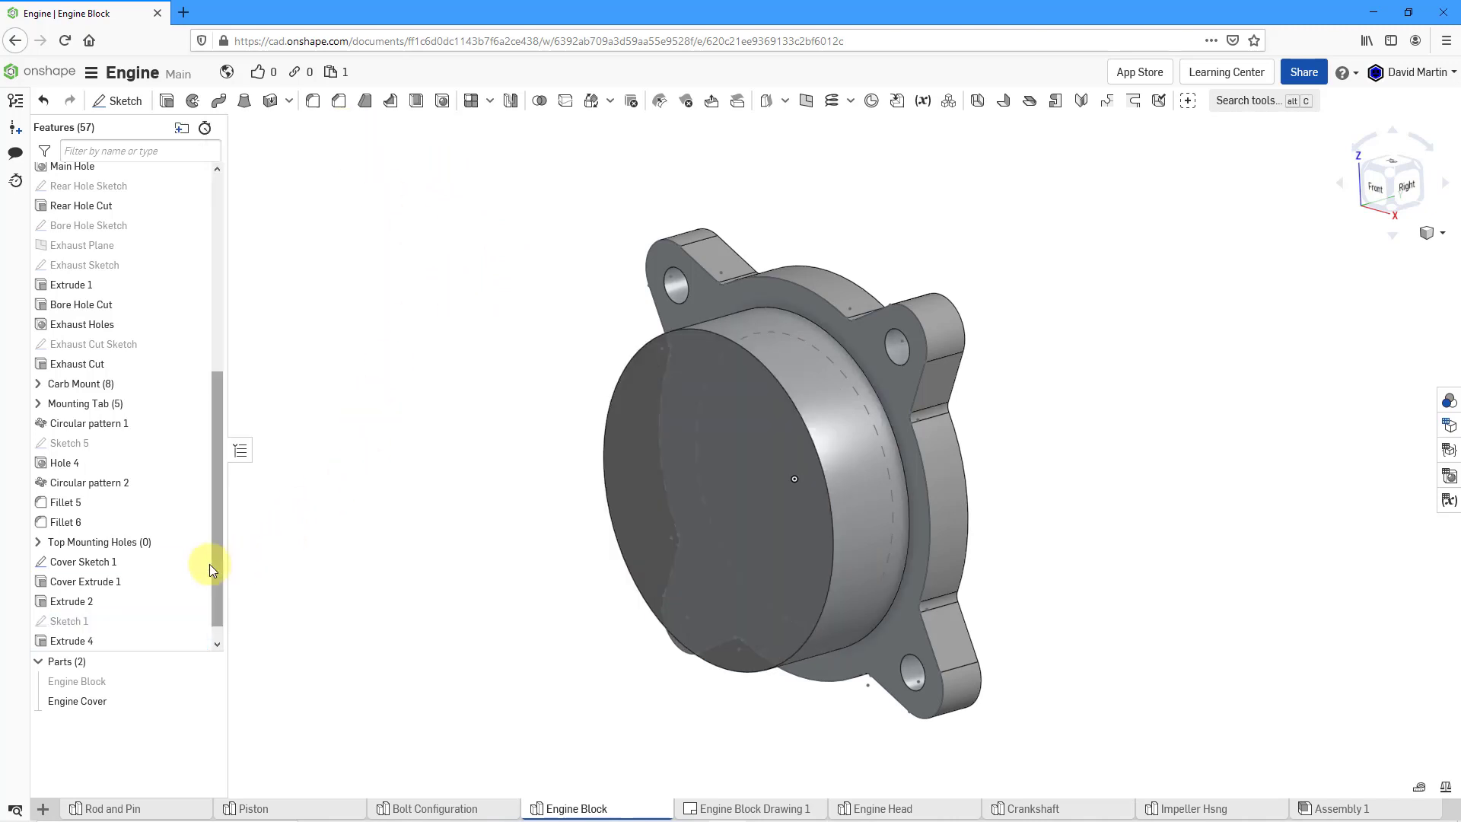
- Rename Extrude 2 to 'Cover Extrude 2'
scroll(217, 567, down, 1)
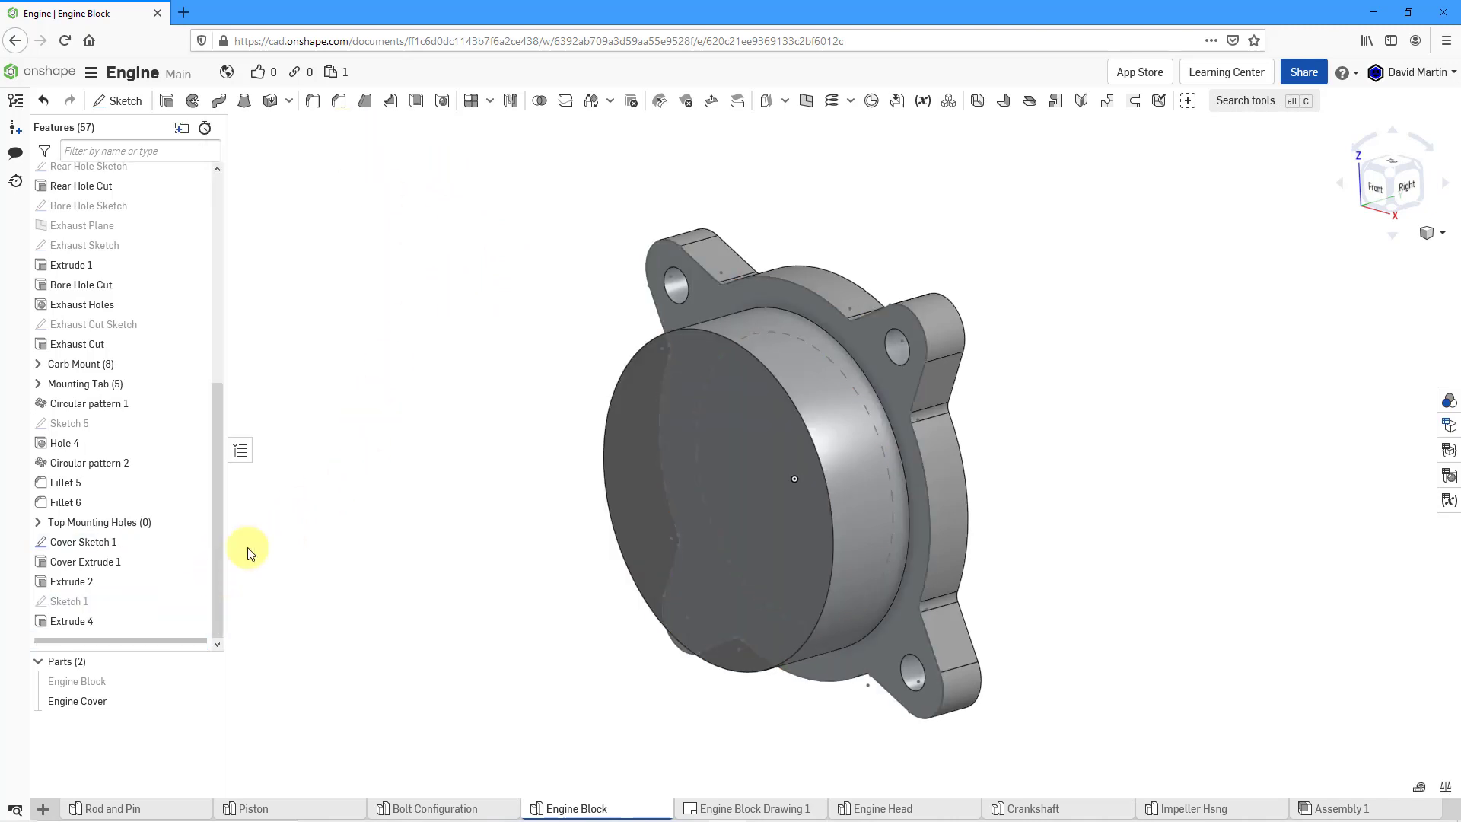
right_click(79, 585)
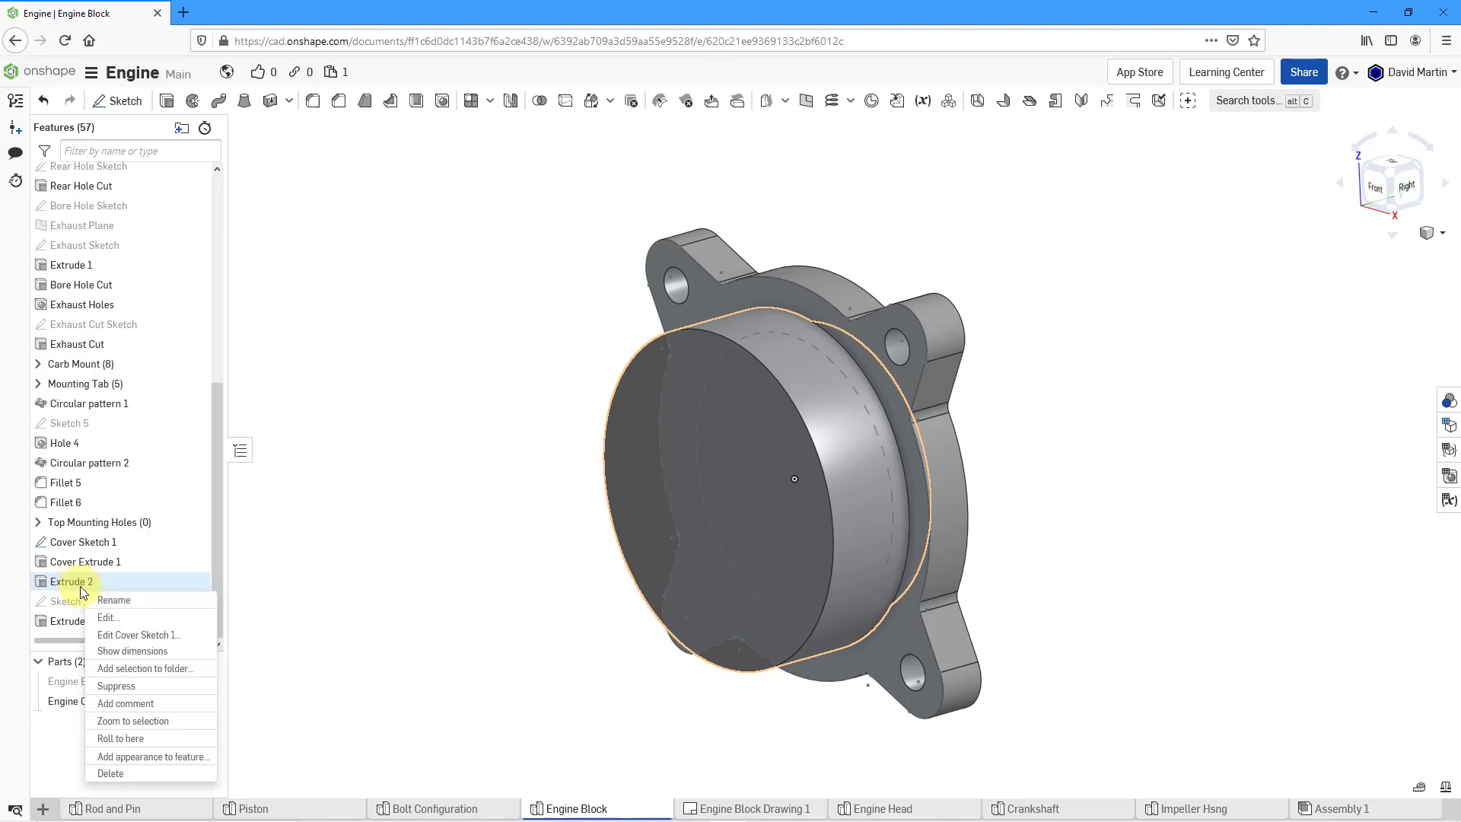
click(114, 599)
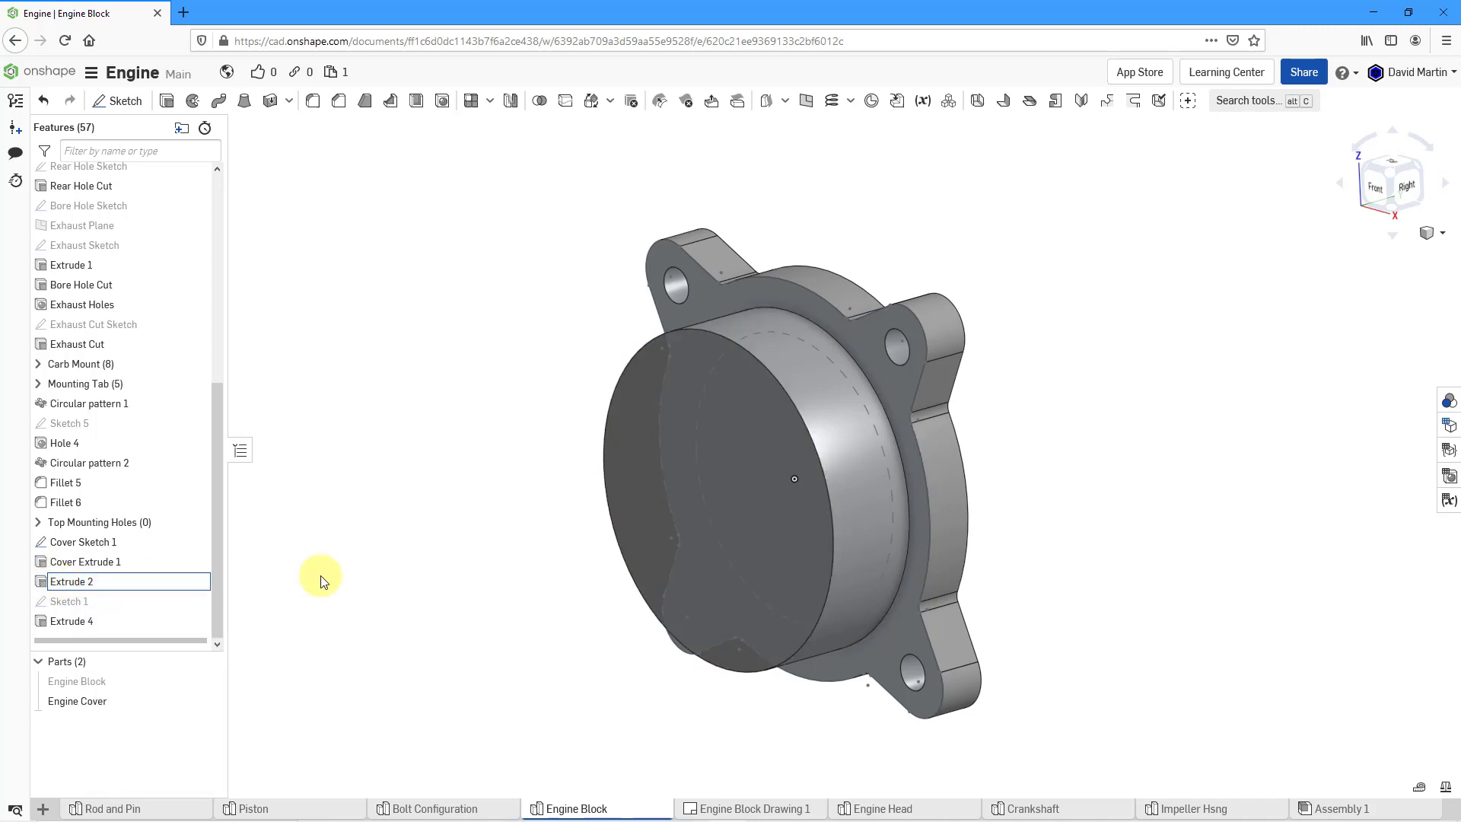
text(Cover)
key(Return)
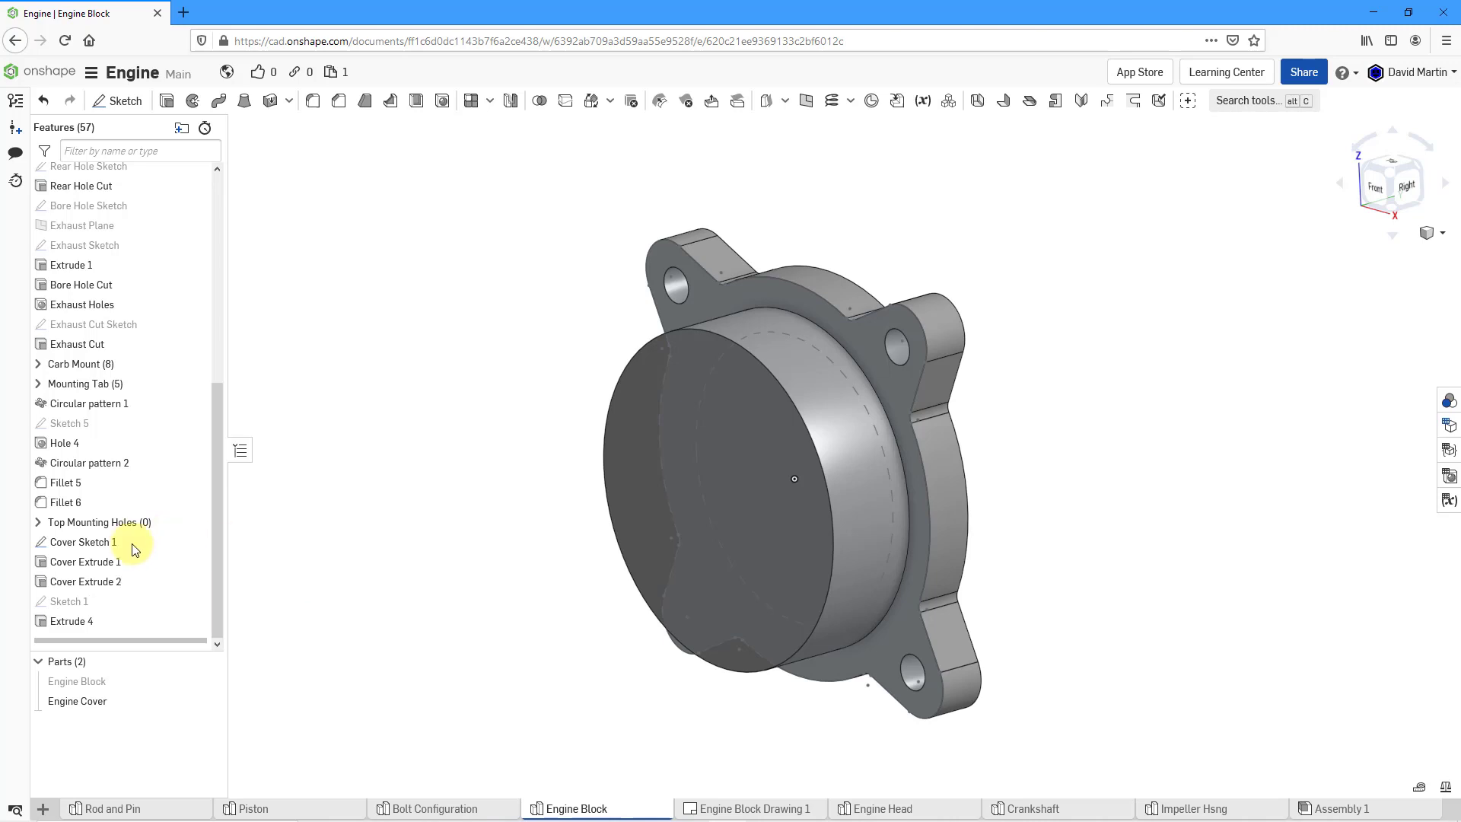
- Rename Sketch 1 to 'CoverSketch 2'
click(72, 601)
right_click(71, 601)
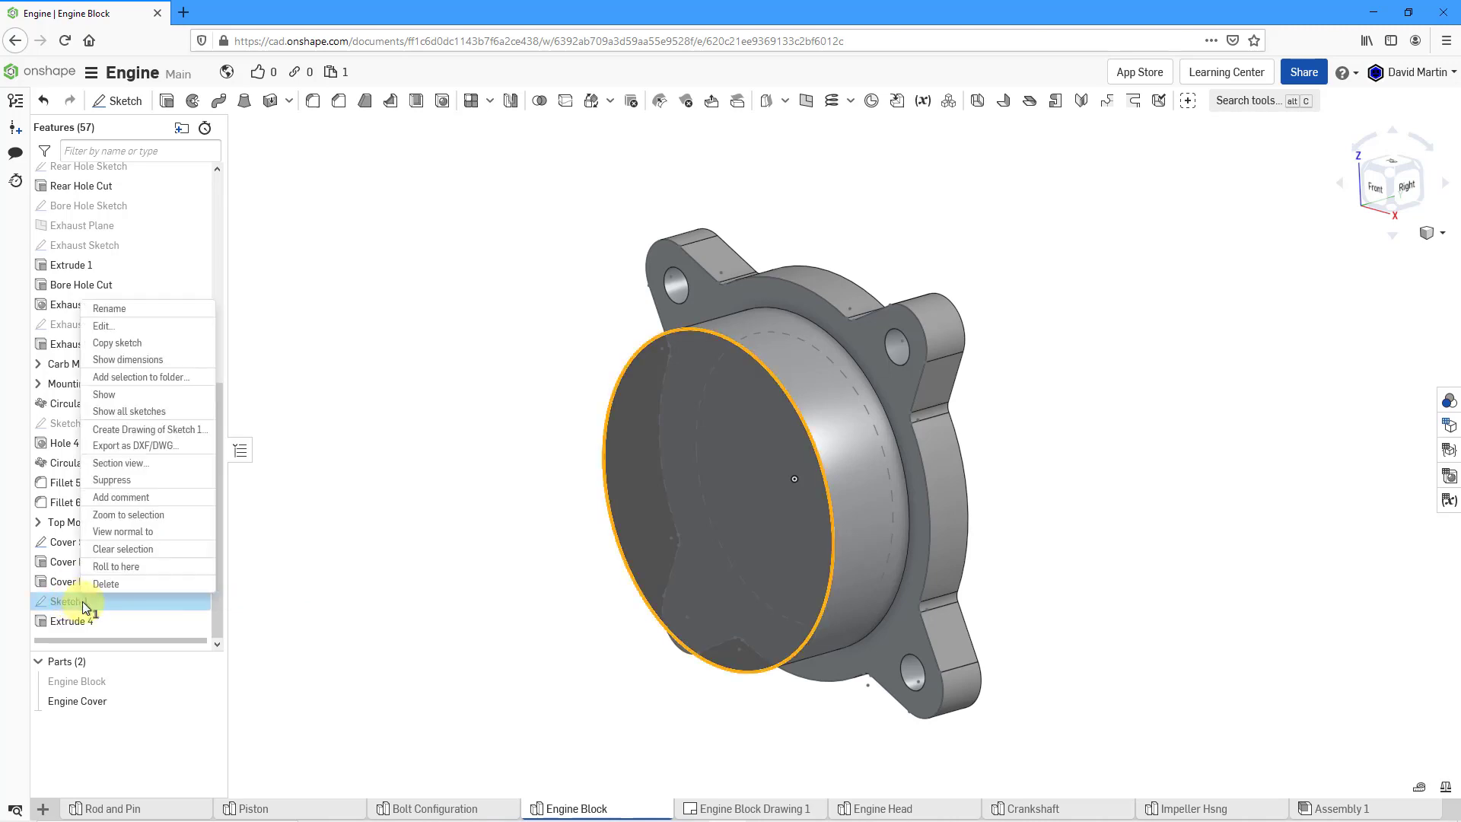
click(105, 311)
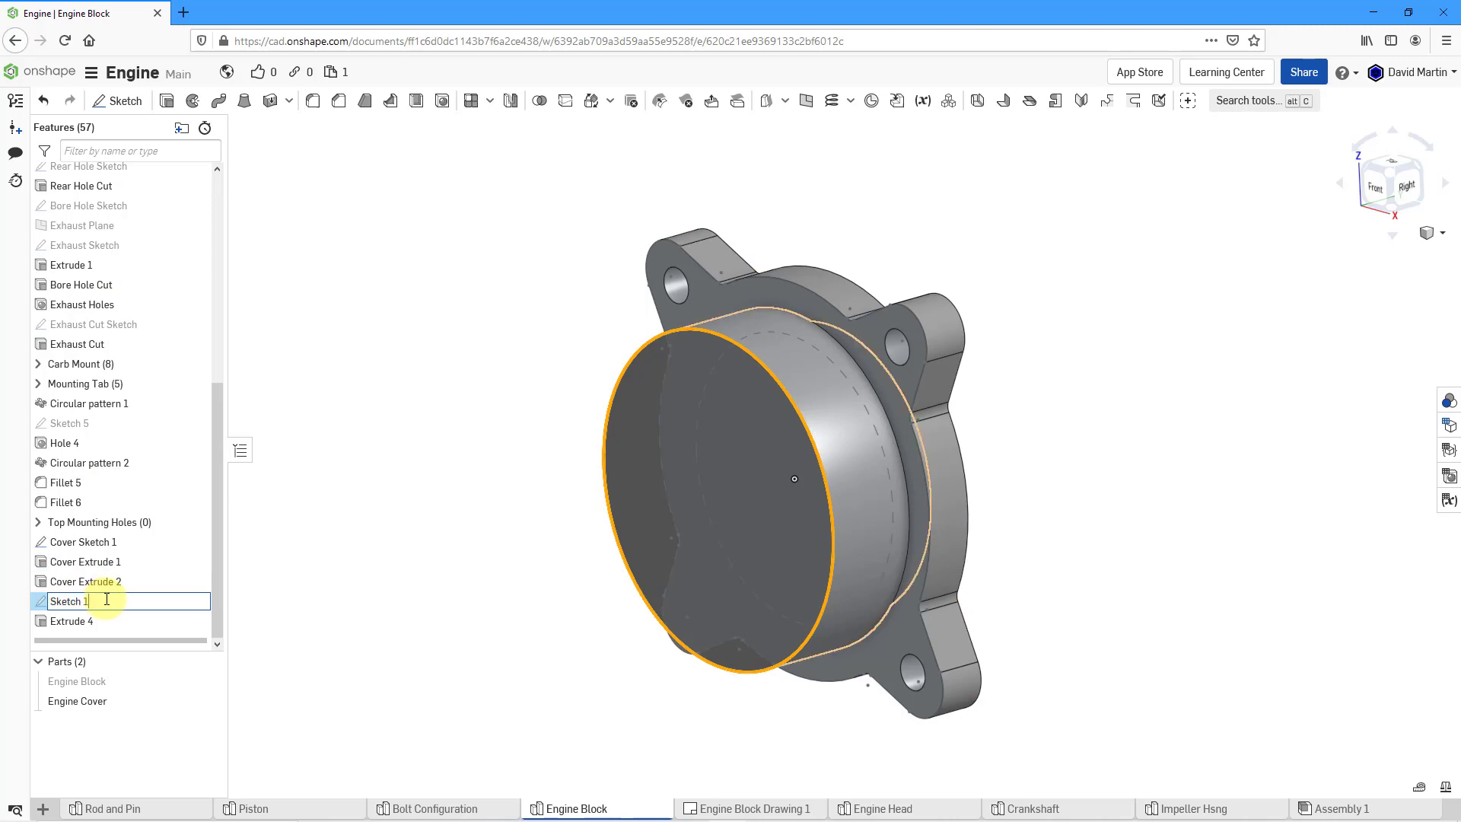
key(BackSpace)
text(2)
text(Cover)
key(Return)
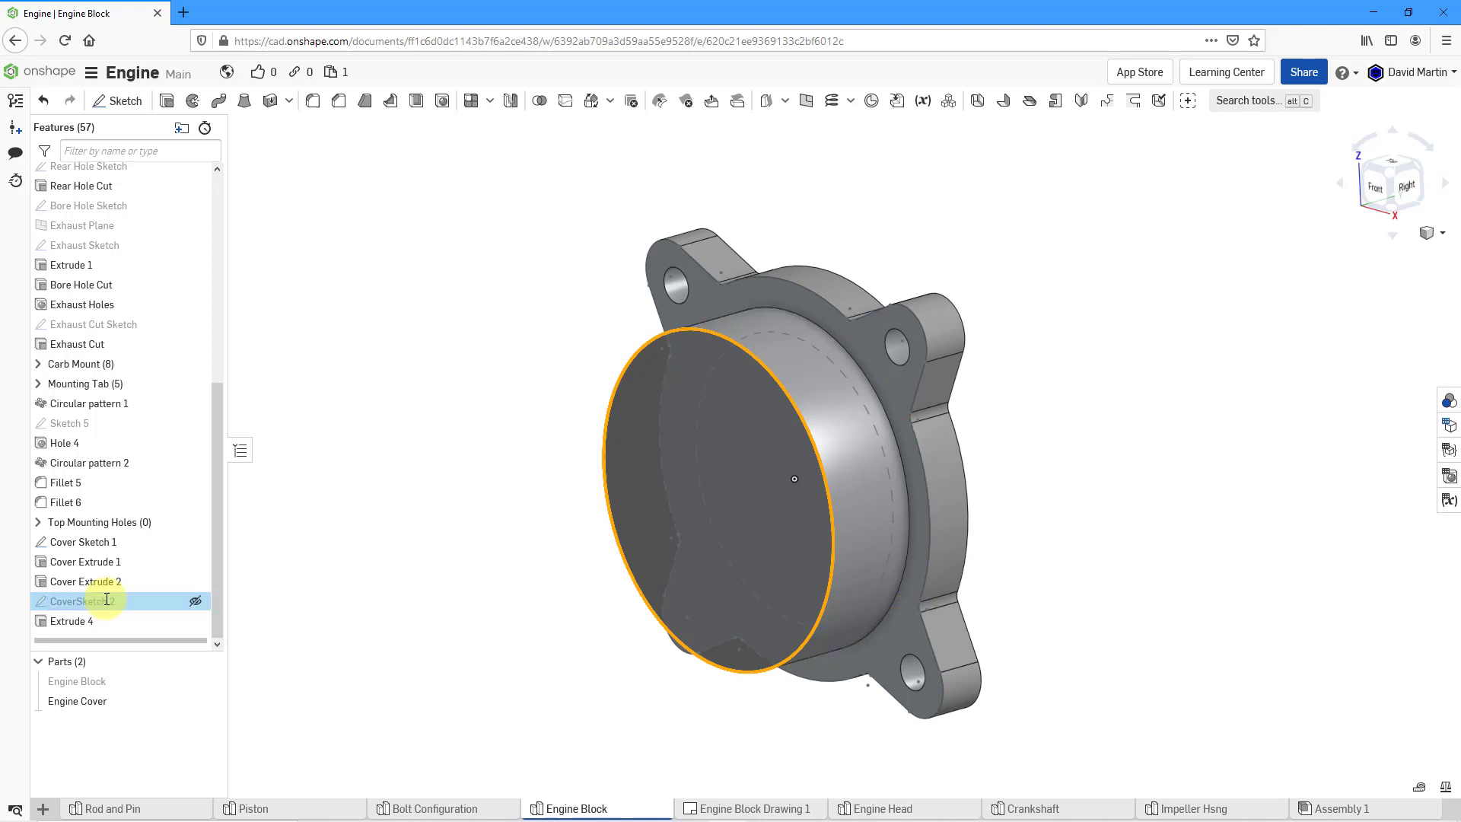
- Rename Extrude 4 to 'Cover Extrude 3'
shift+click(88, 619)
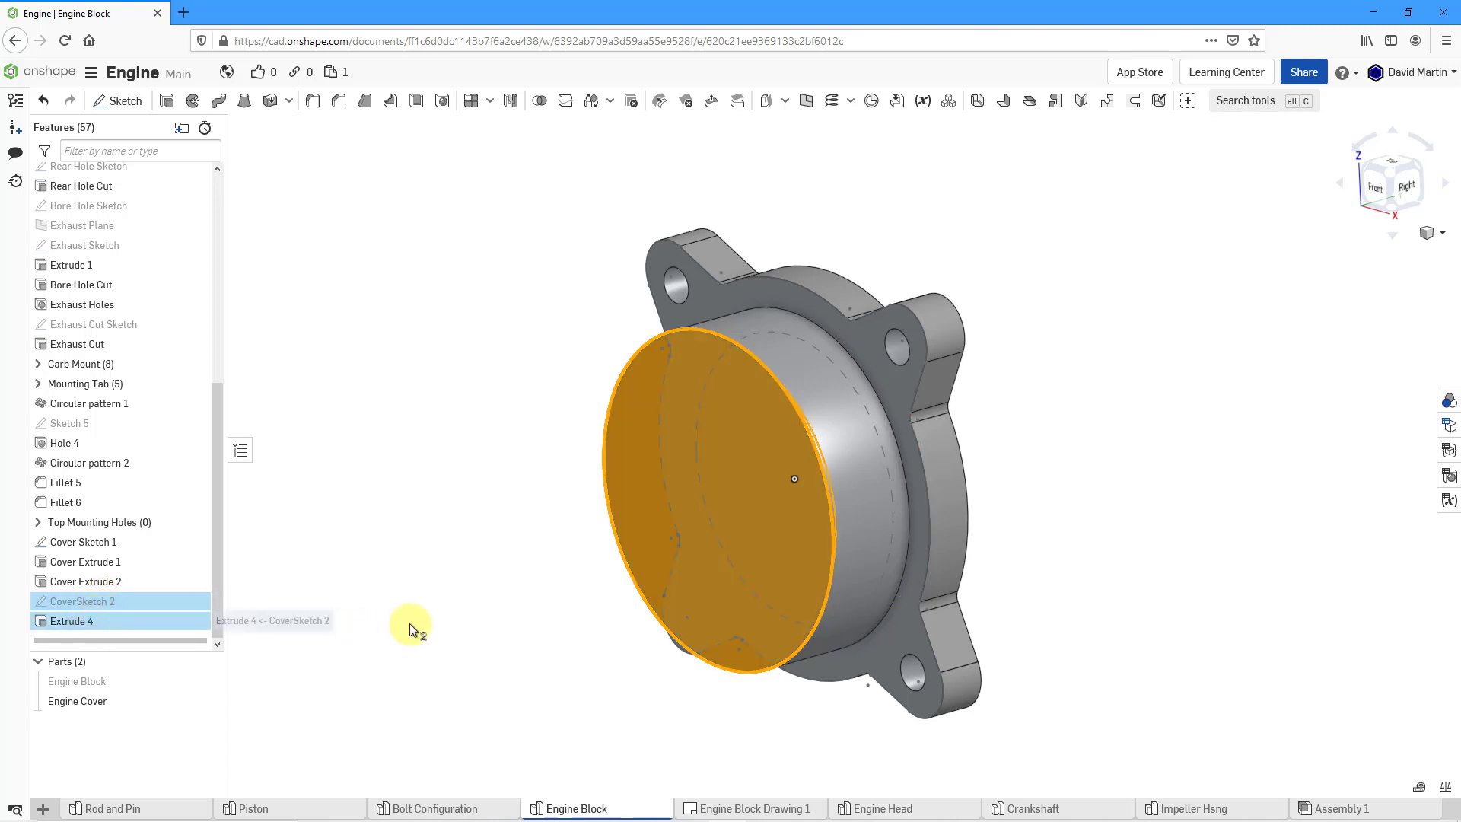
click(409, 623)
click(84, 618)
right_click(83, 619)
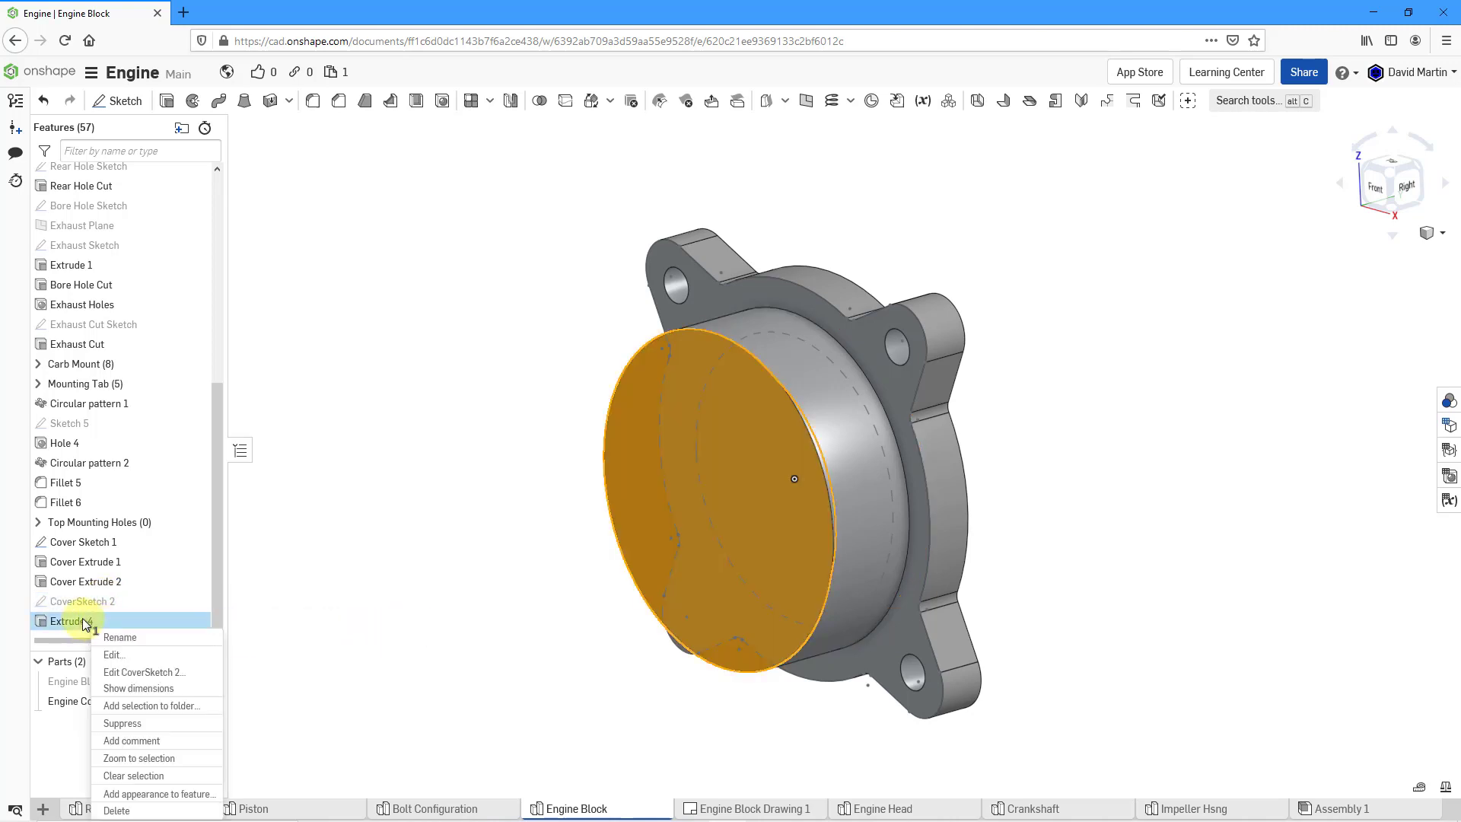
click(118, 637)
click(121, 622)
key(BackSpace)
text(3)
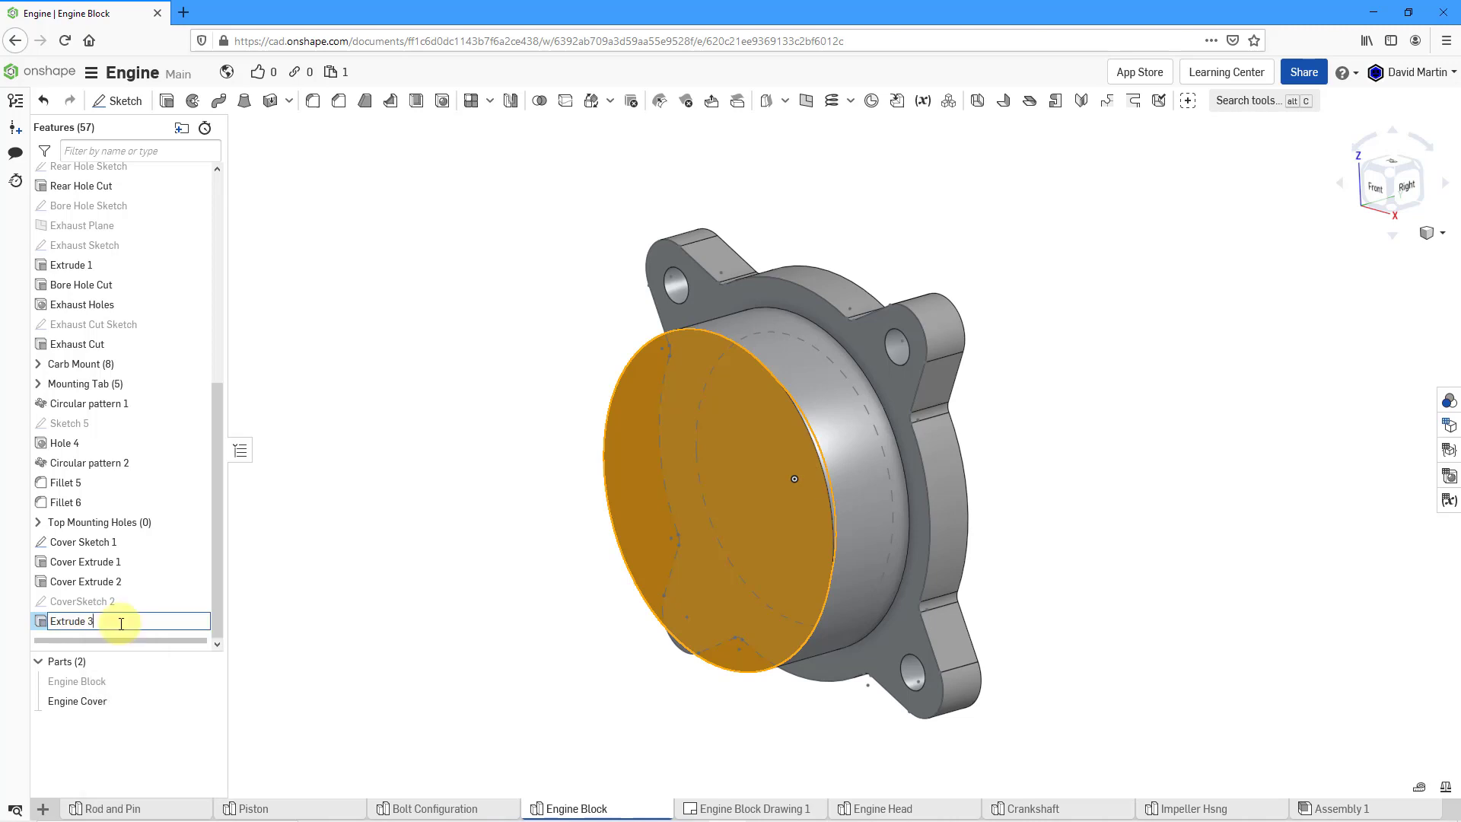
key(Left)
key(Left)
key(Left)
text(Cover)
key(Return)
- Group Cover Sketch 1, Cover Extrude 1, Cover Extrude 2 and CoverSketch 2 into a new folder 'Engine Cover Features'
ctrl+click(121, 542)
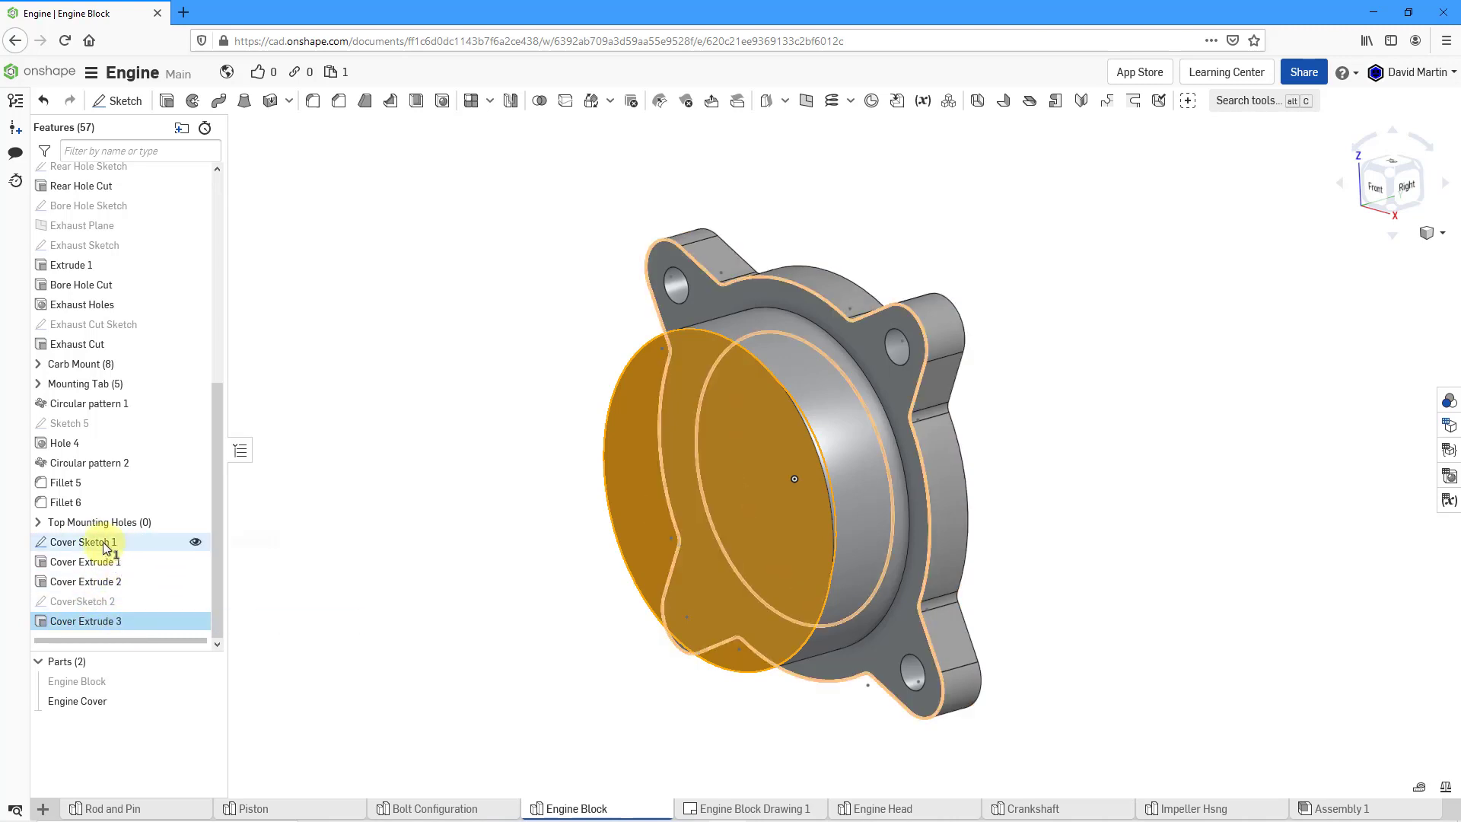
ctrl+click(99, 562)
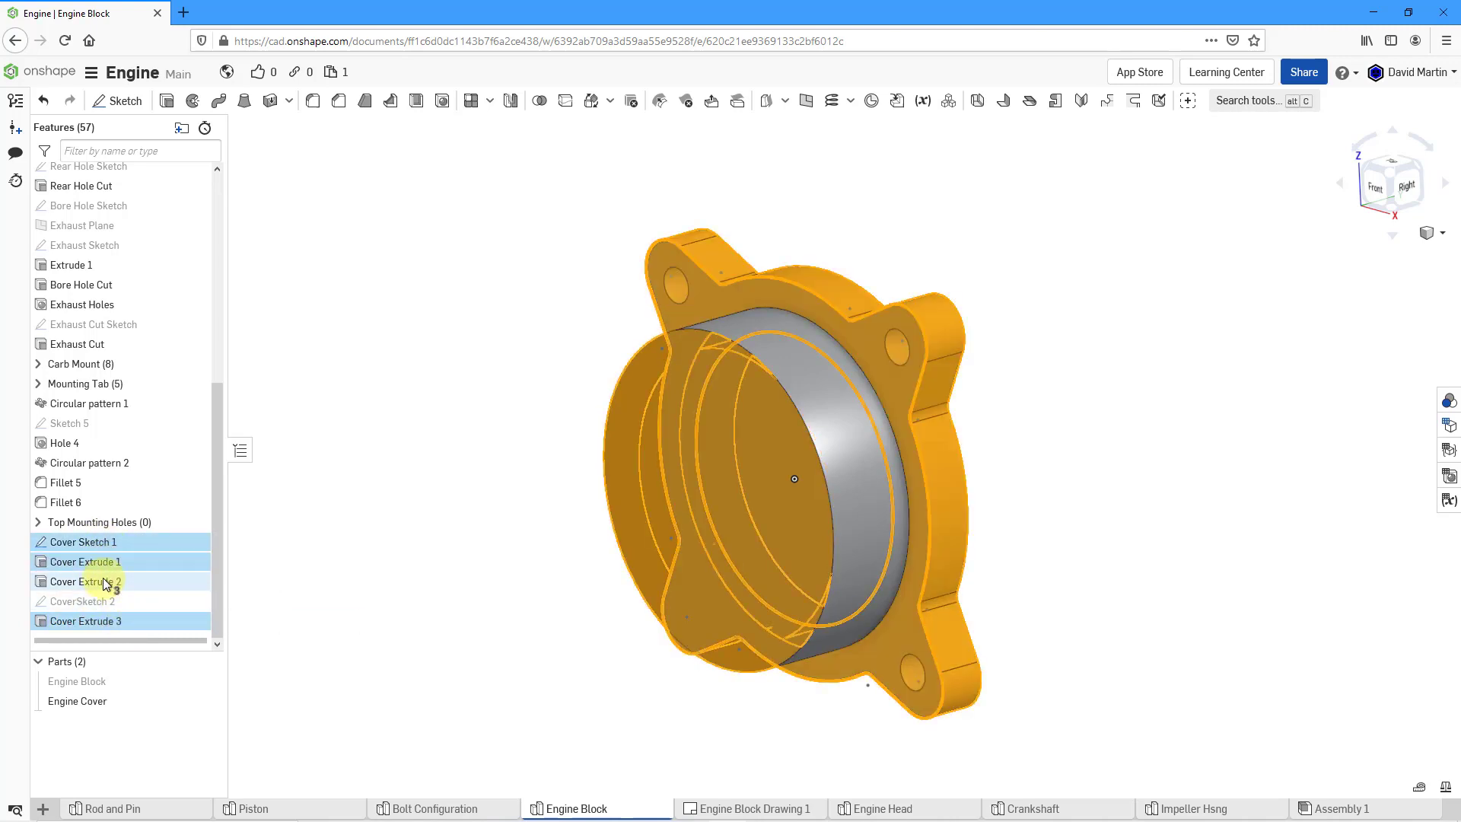
ctrl+click(108, 581)
ctrl+click(103, 603)
right_click(104, 603)
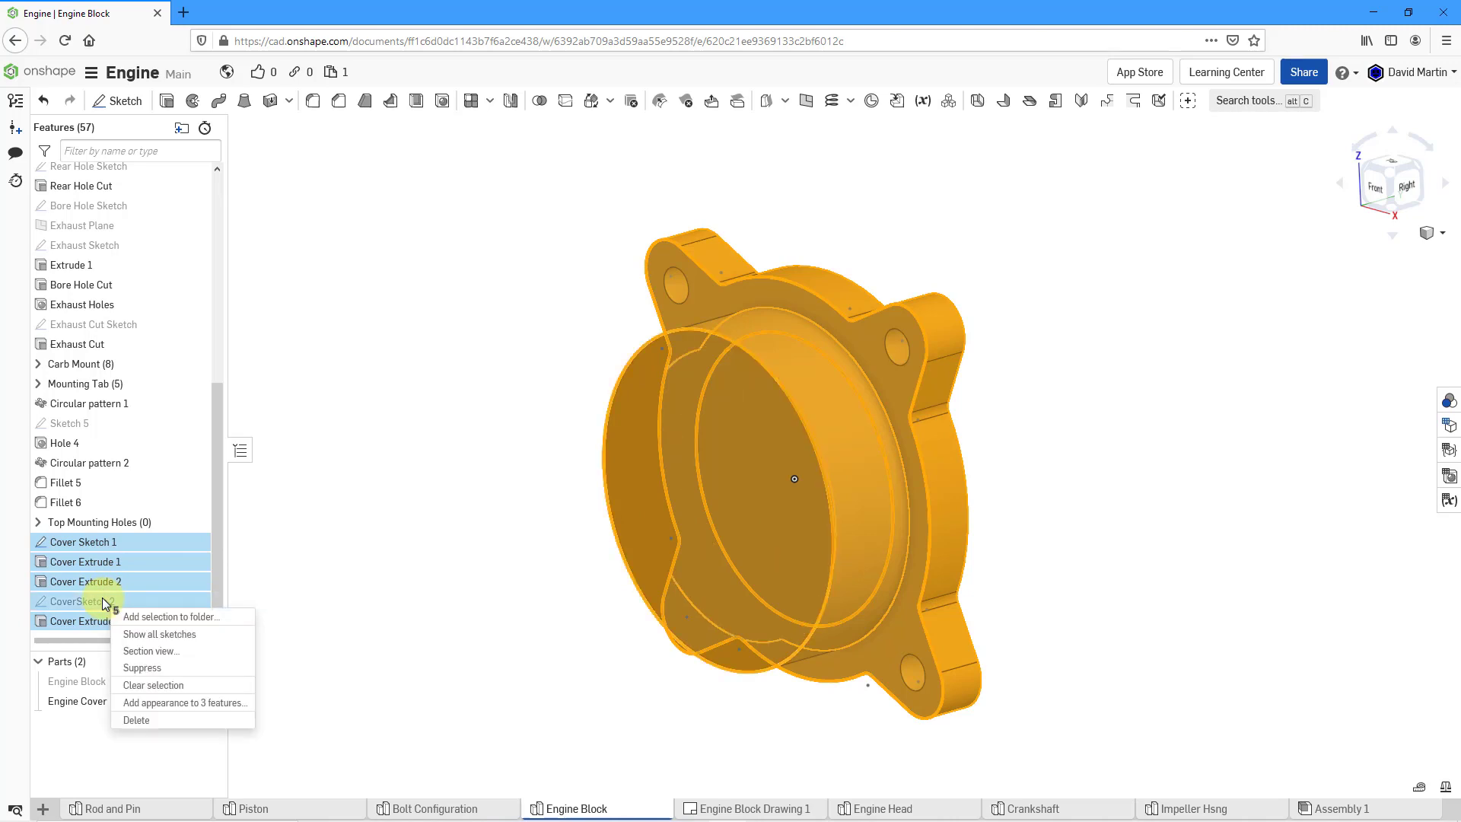
click(149, 615)
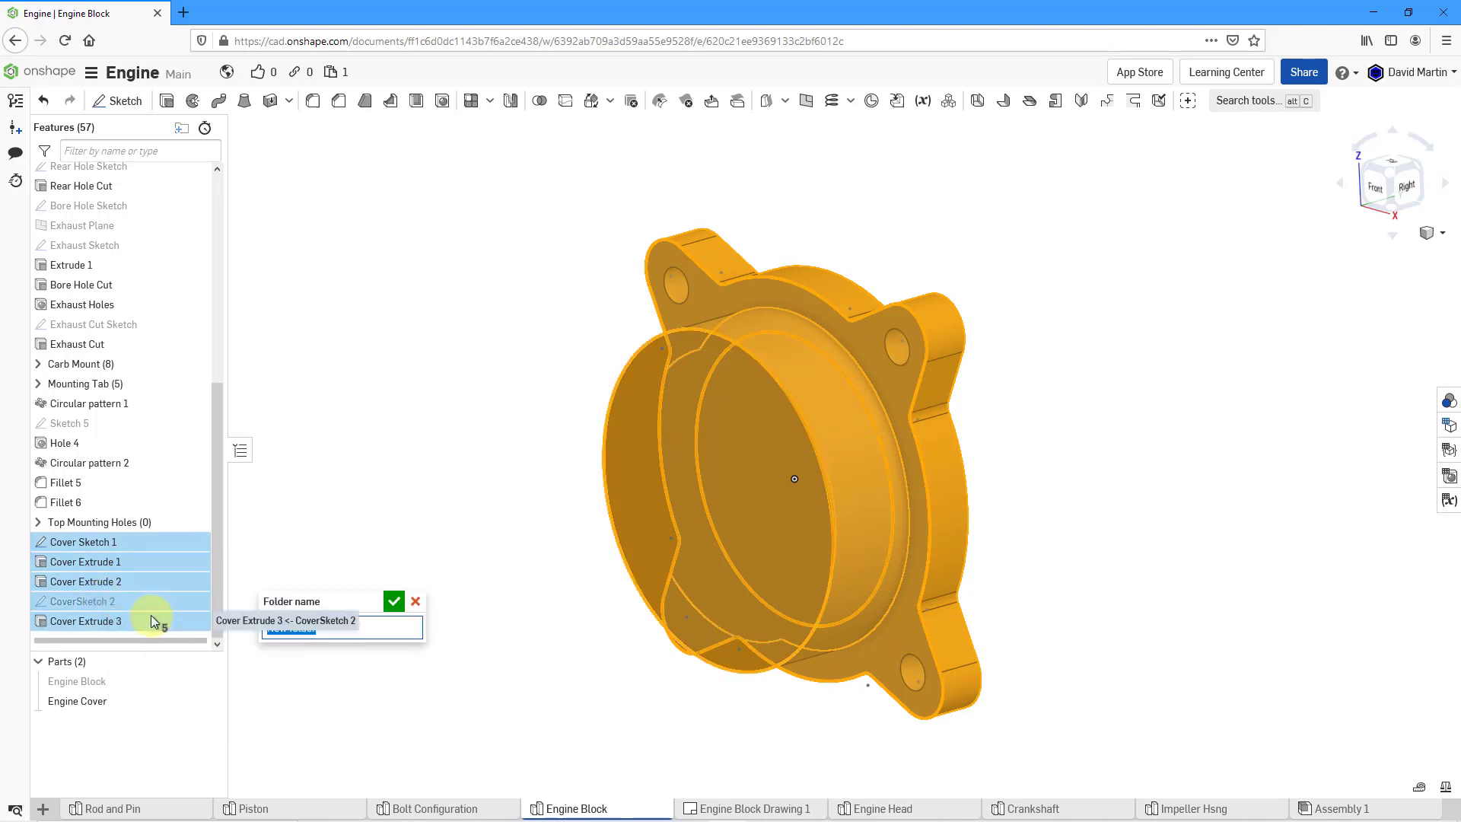
text(Engine )
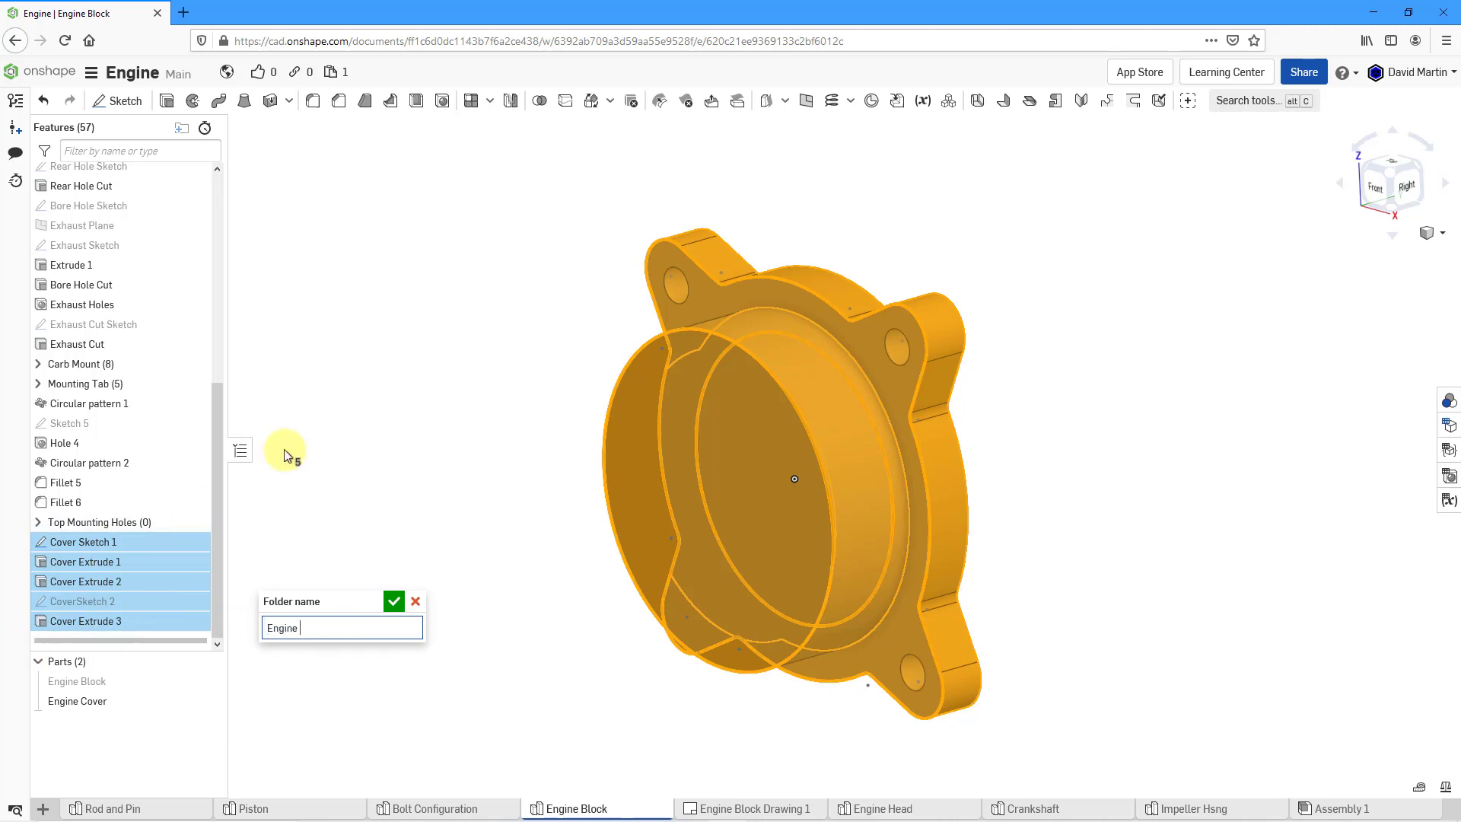
text(Cover Features)
key(Return)
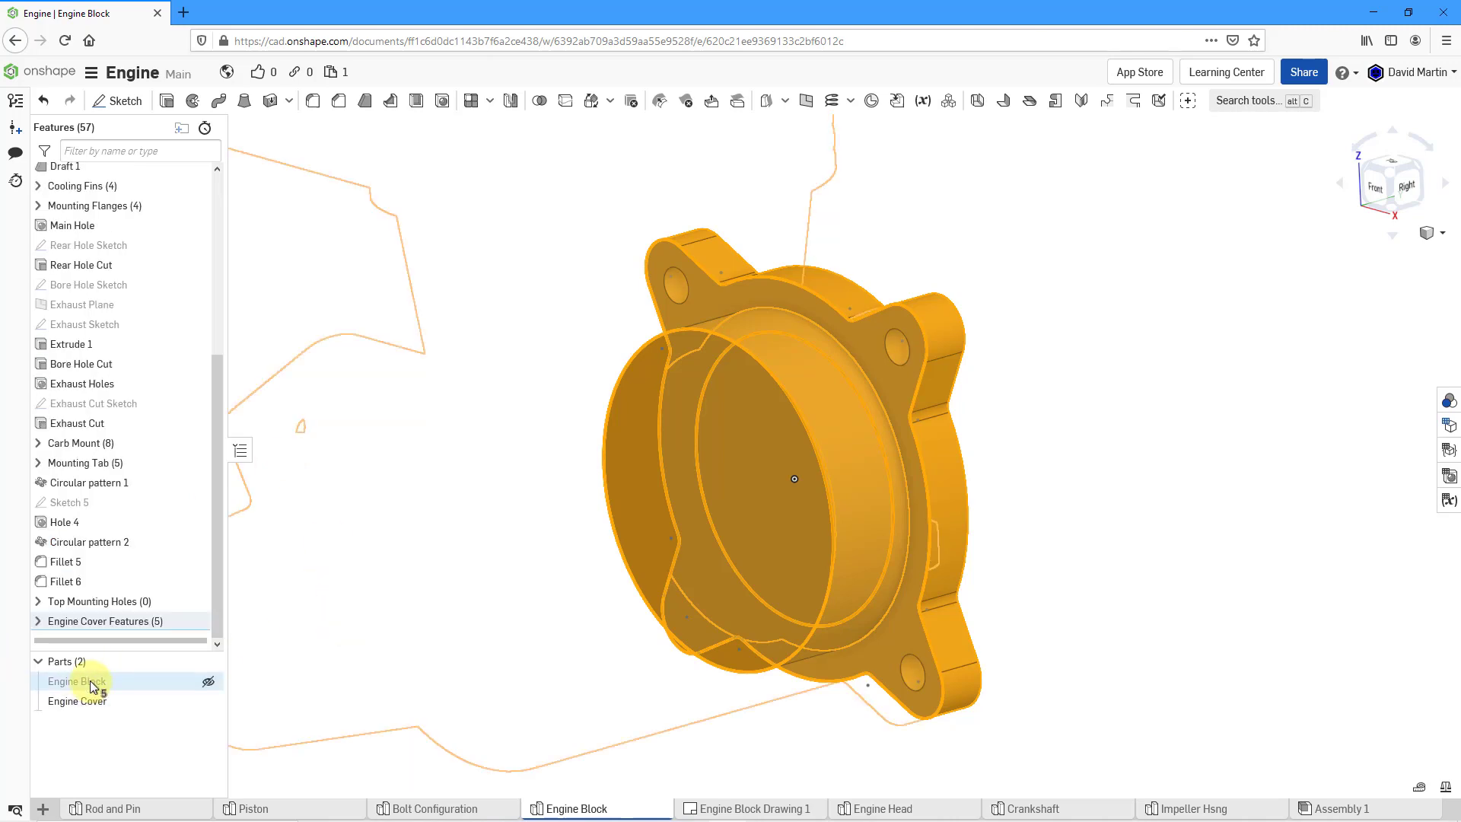
- Unhide the Engine Block and fit the view, orbiting to see its rear face
click(208, 681)
click(1015, 597)
key(f)
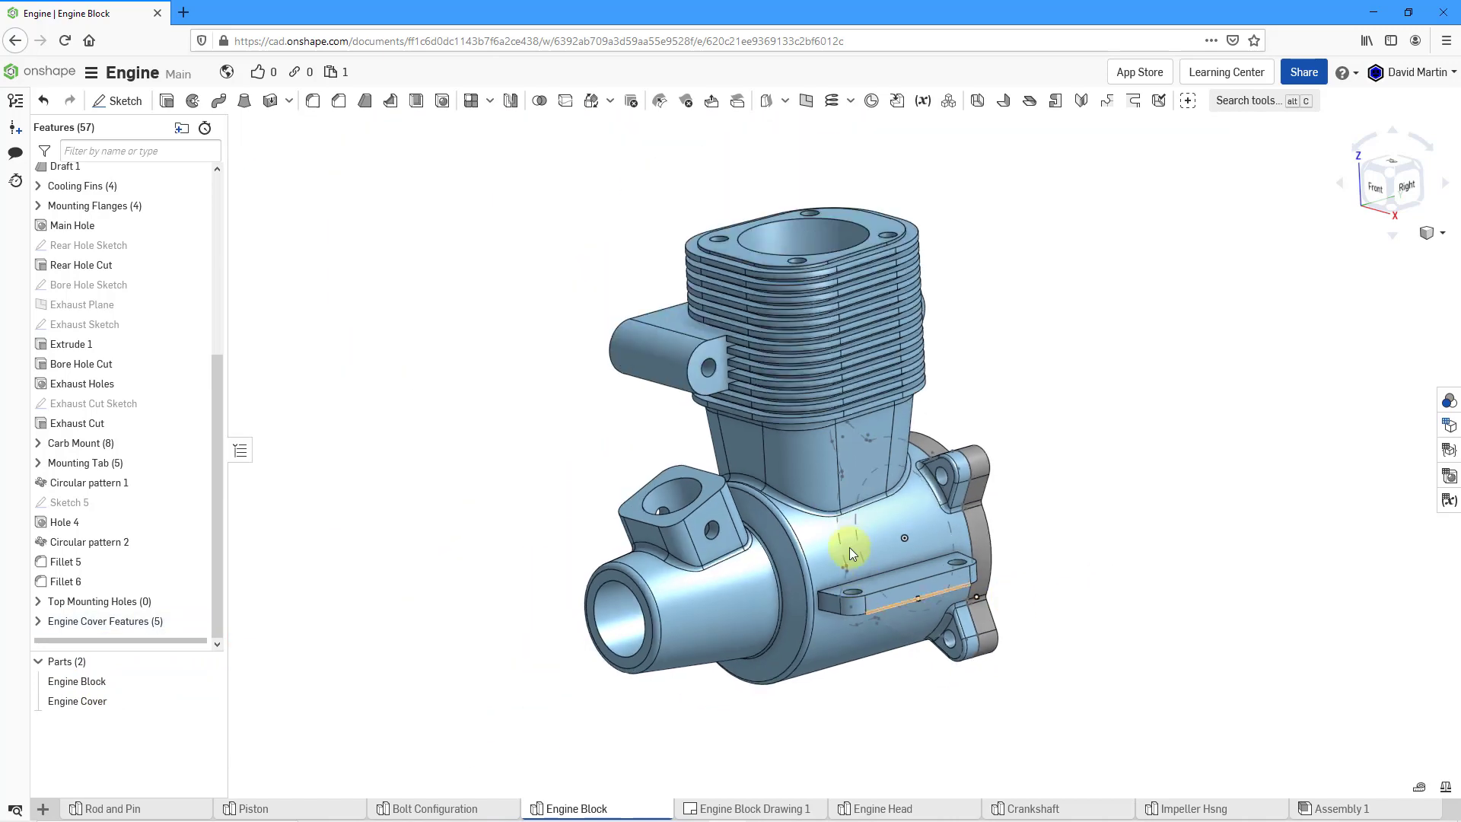
mouse_move(849, 546)
right_down()
mouse_move(797, 510)
mouse_move(748, 533)
right_up()
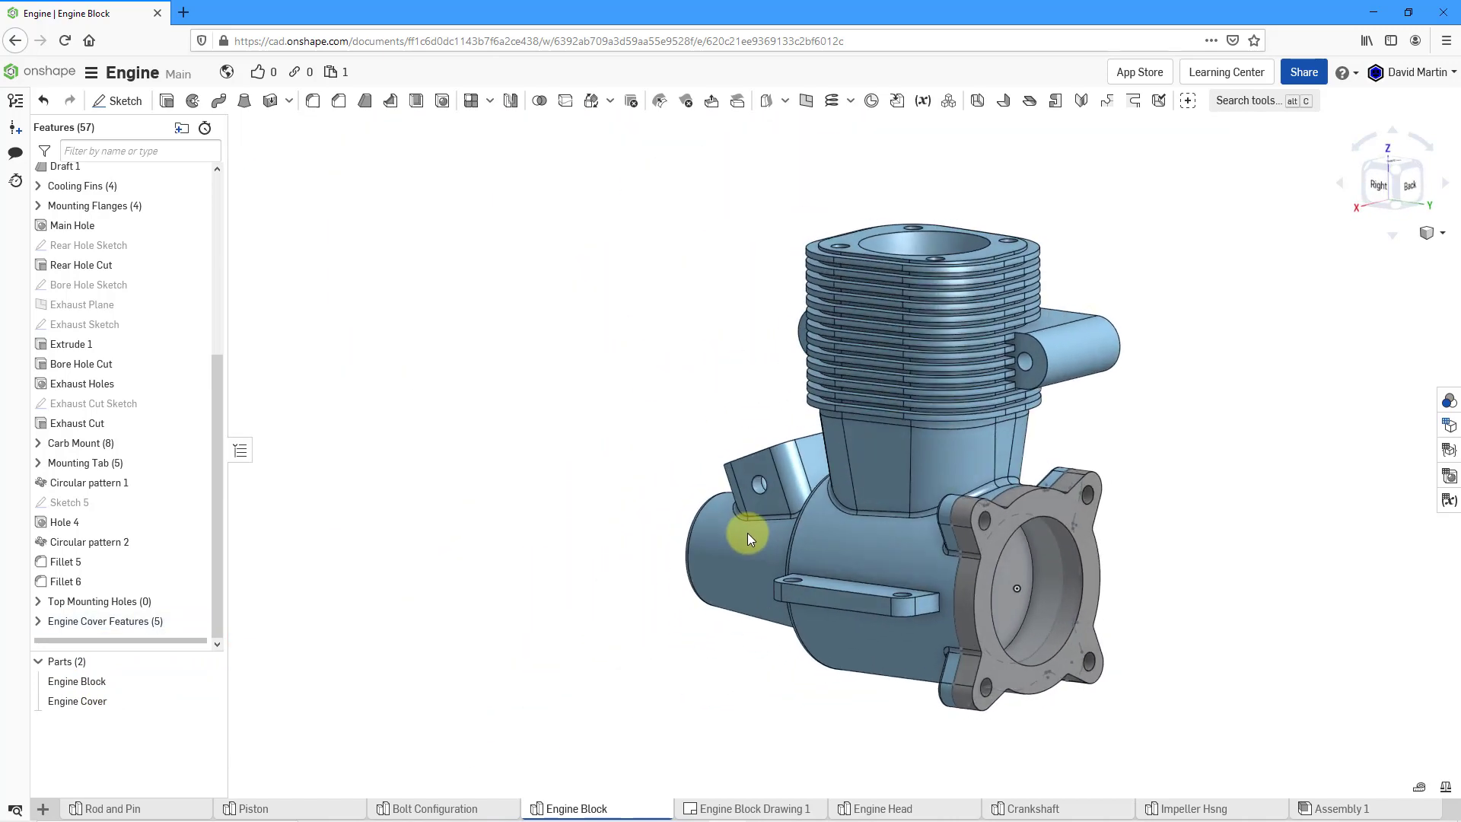
- Expand the Engine Cover Features folder and adjust the view of the engine with its cover
click(38, 621)
scroll(216, 547, down, 2)
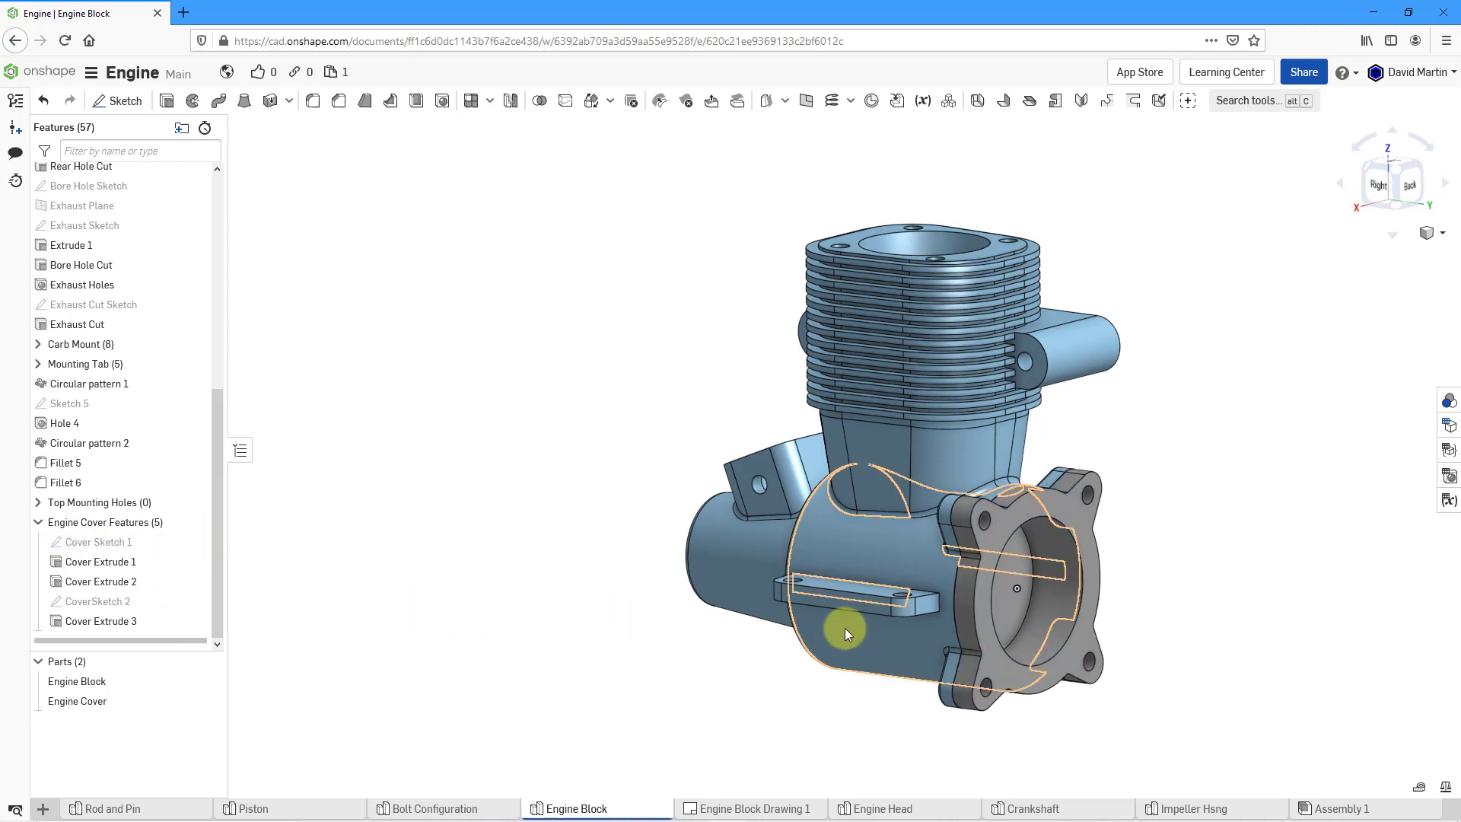
middle_drag(844, 632, 747, 586)
right_drag(747, 586, 796, 581)
scroll(884, 347, up, 2)
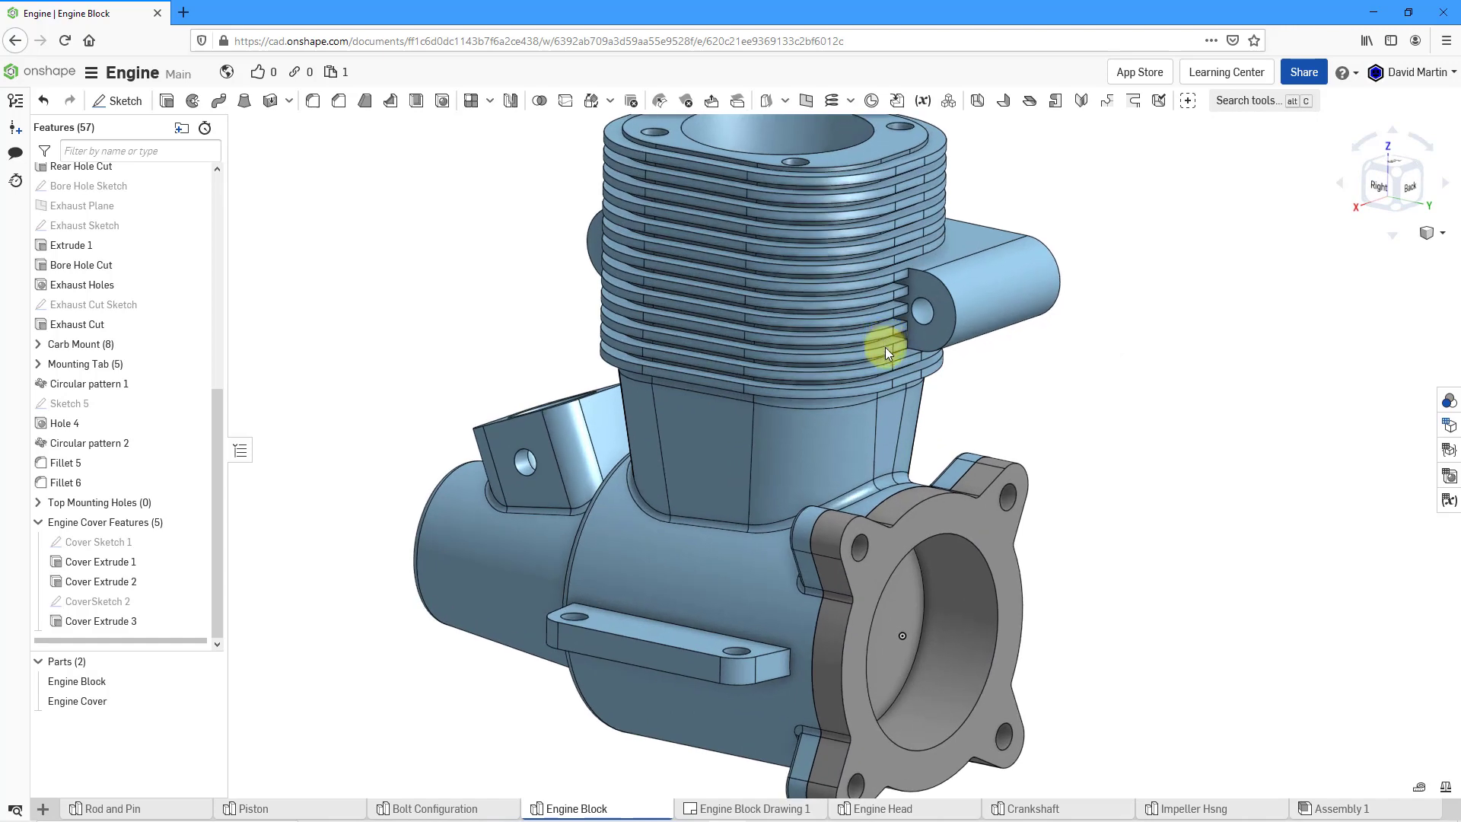
middle_drag(814, 340, 811, 350)
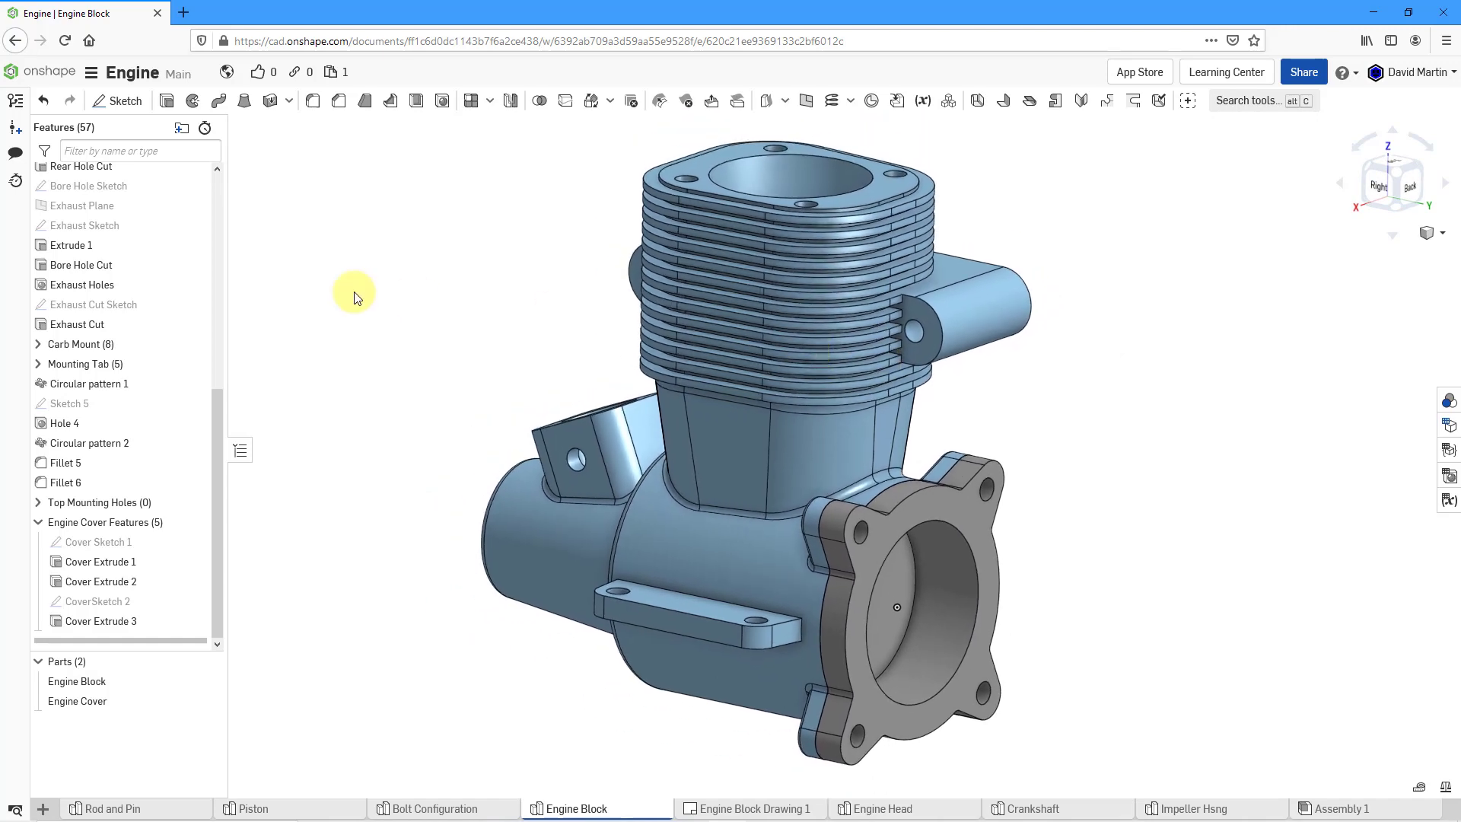